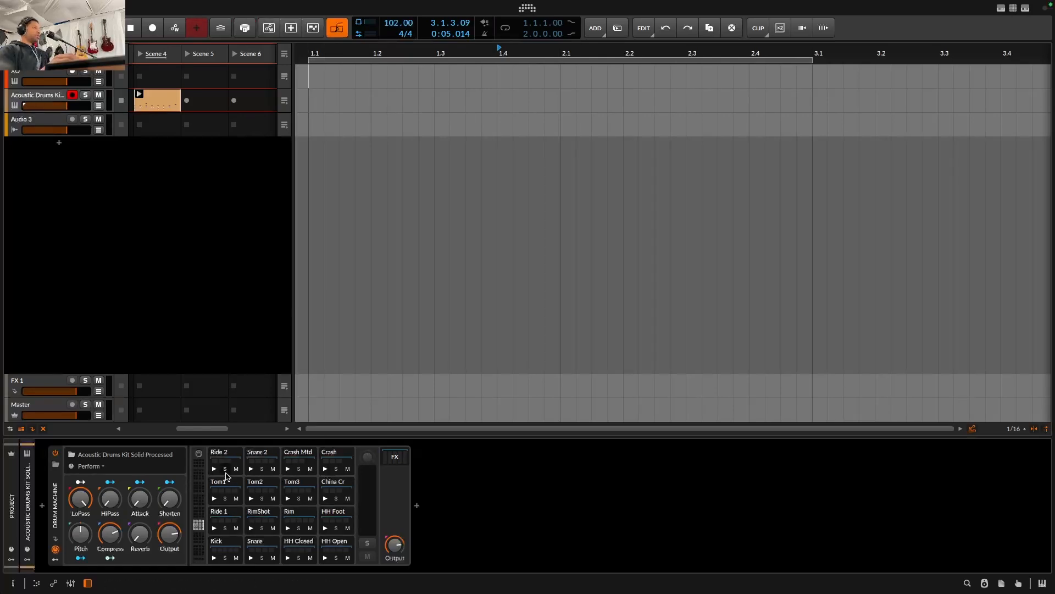
pyautogui.rightClick(162, 108)
pyautogui.click(50, 168)
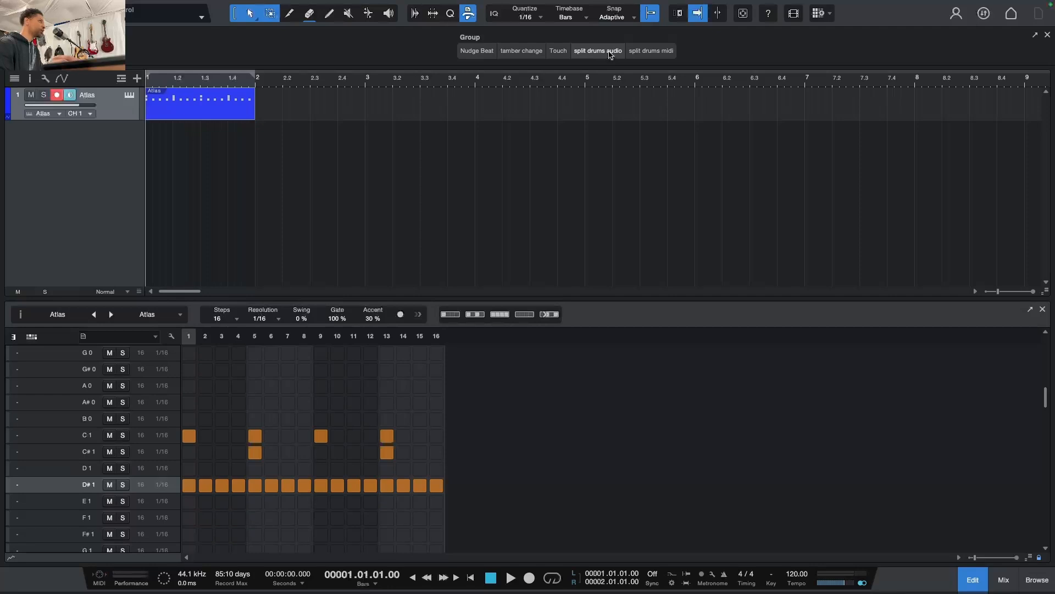
# Step: Switch to Studio One and run the split drums audio macro on the Atlas drum part
pyautogui.click(606, 52)
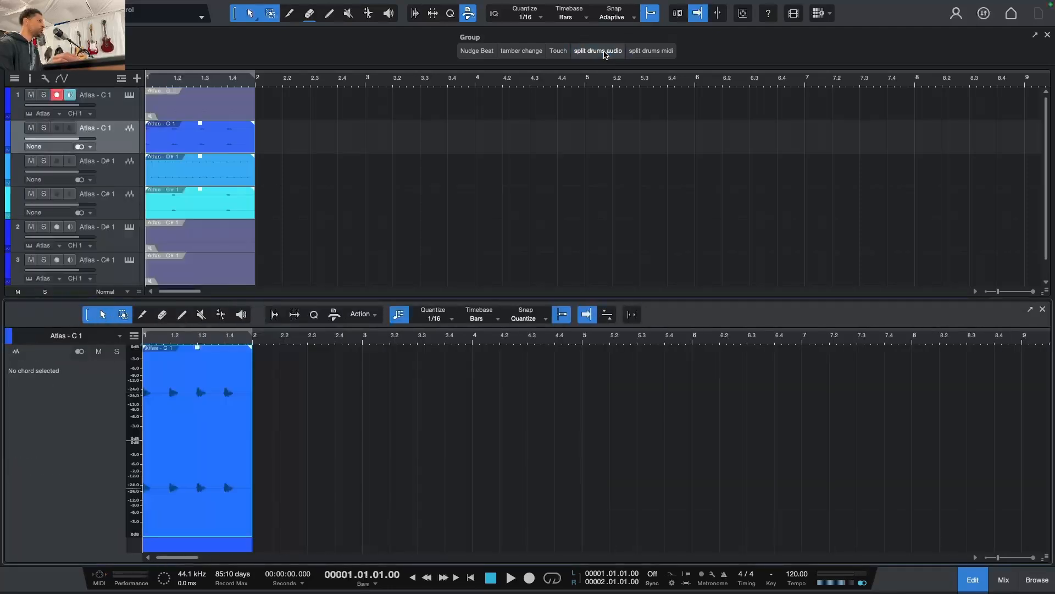
pyautogui.scroll(-1, 217, 165)
pyautogui.scroll(1, 217, 165)
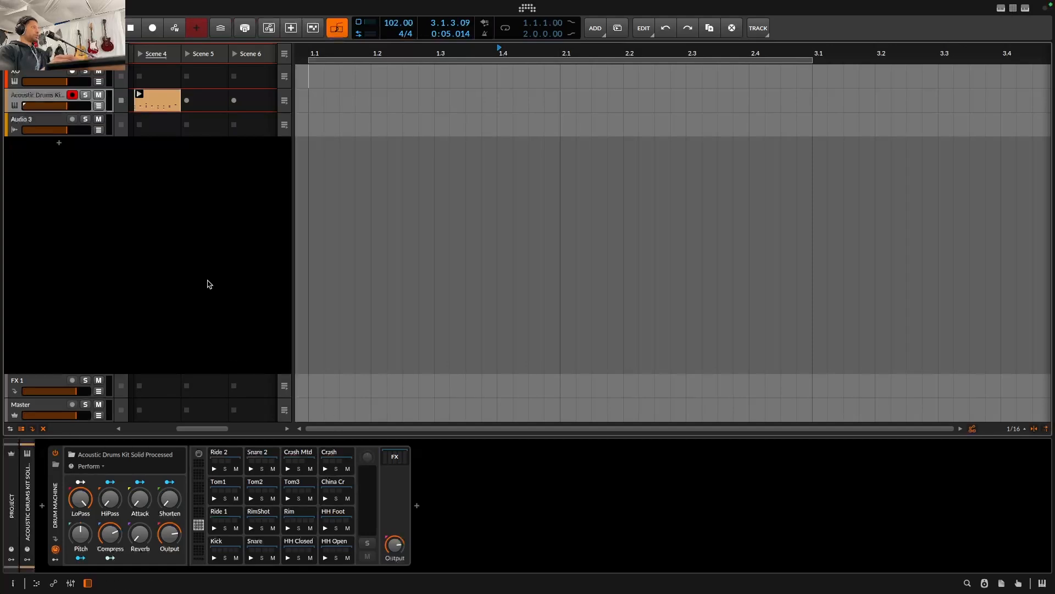
# Step: Switch to Bitwig Studio and audition the Scene 4 drum clip while slightly lowering the drum machine's LoPass control
pyautogui.click(139, 95)
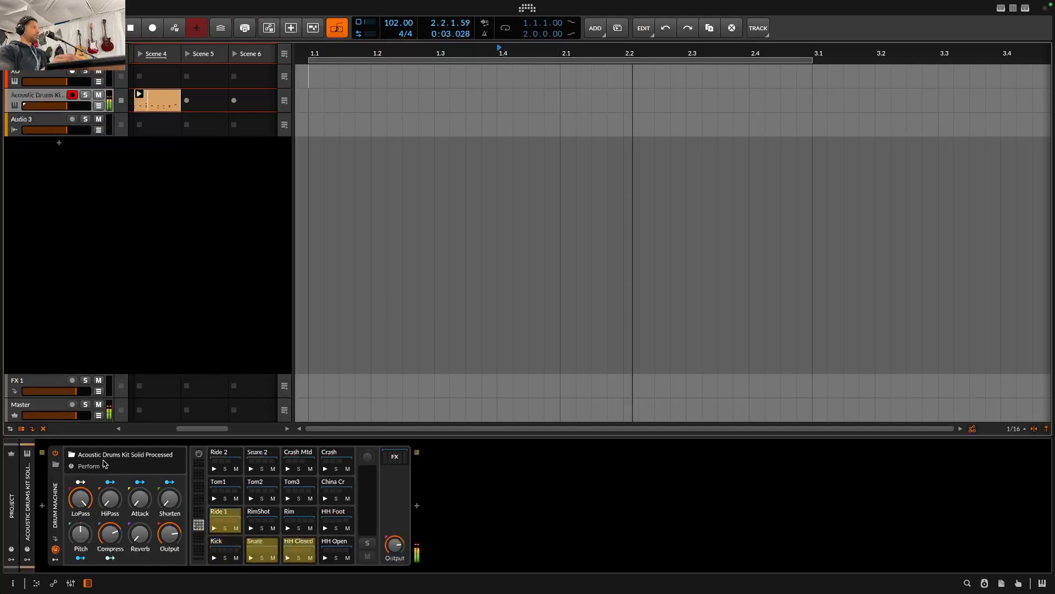
pyautogui.moveTo(81, 498)
pyautogui.mouseDown()
pyautogui.moveTo(81, 544)
pyautogui.moveTo(81, 498)
pyautogui.mouseUp()
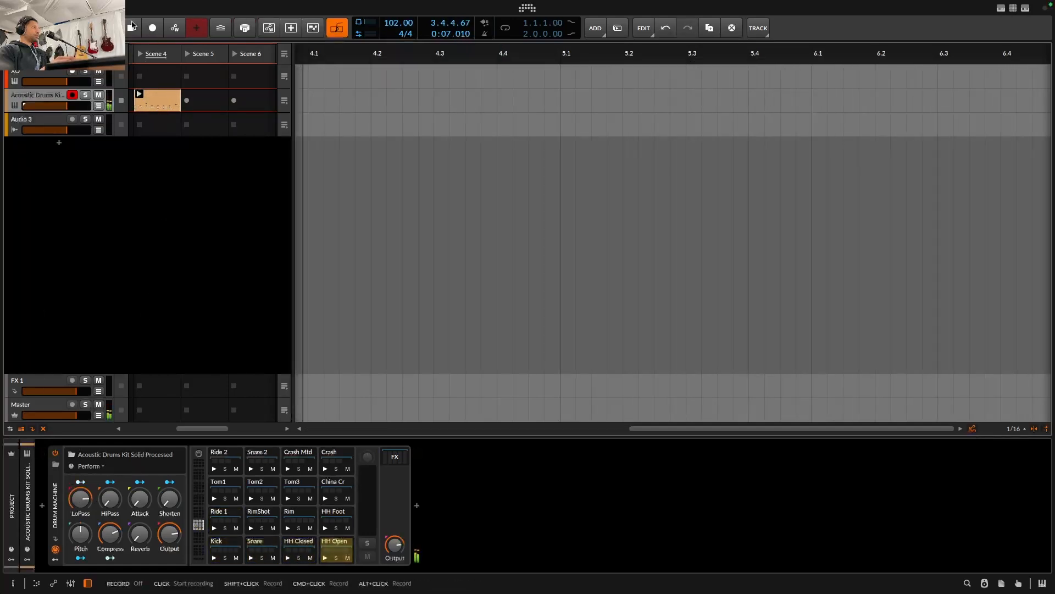
pyautogui.click(130, 28)
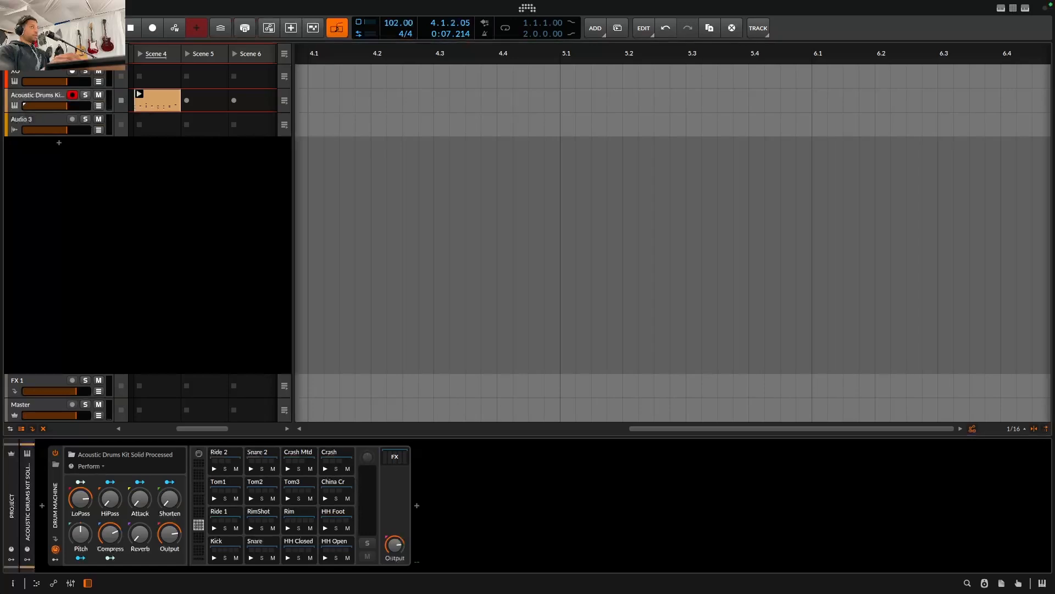
# Step: Bring the Stream Deck window into view and look over the Default Profile's split and bounce keys
pyautogui.moveTo(1054, 77); pyautogui.dragTo(792, 127)
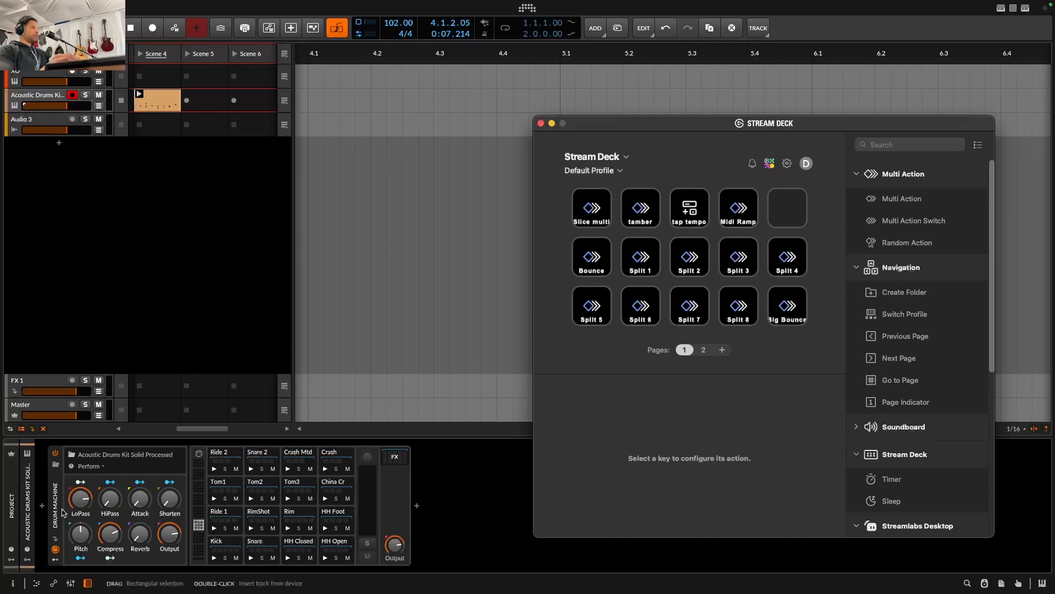
pyautogui.click(638, 110)
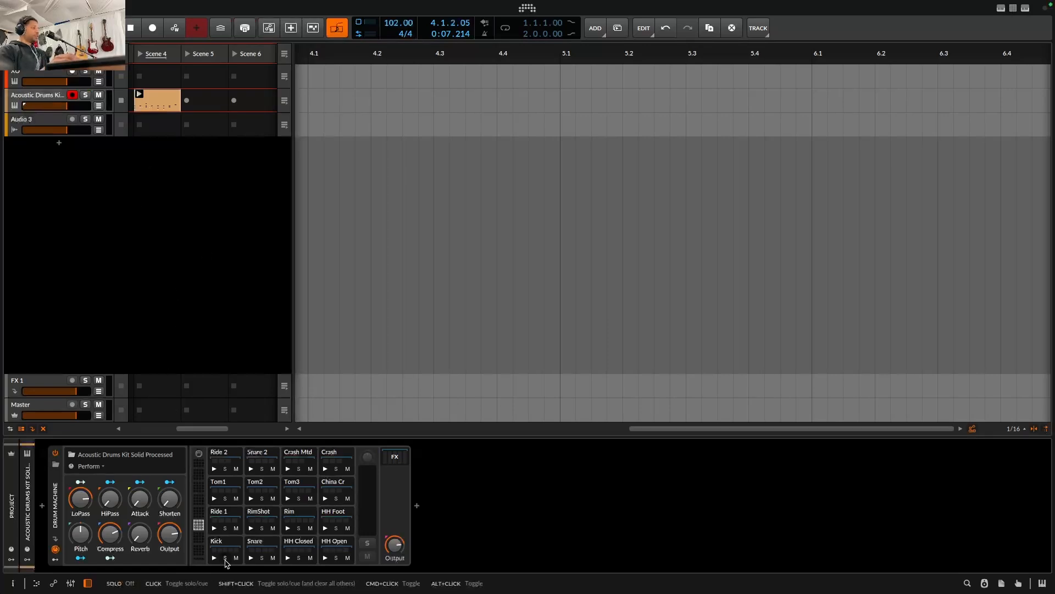
# Step: Map Shift+1, Shift+2, Shift+3 and Shift+4 to the solo toggles of the Kick, Snare, HH Closed and HH Open pads
pyautogui.click(1019, 583)
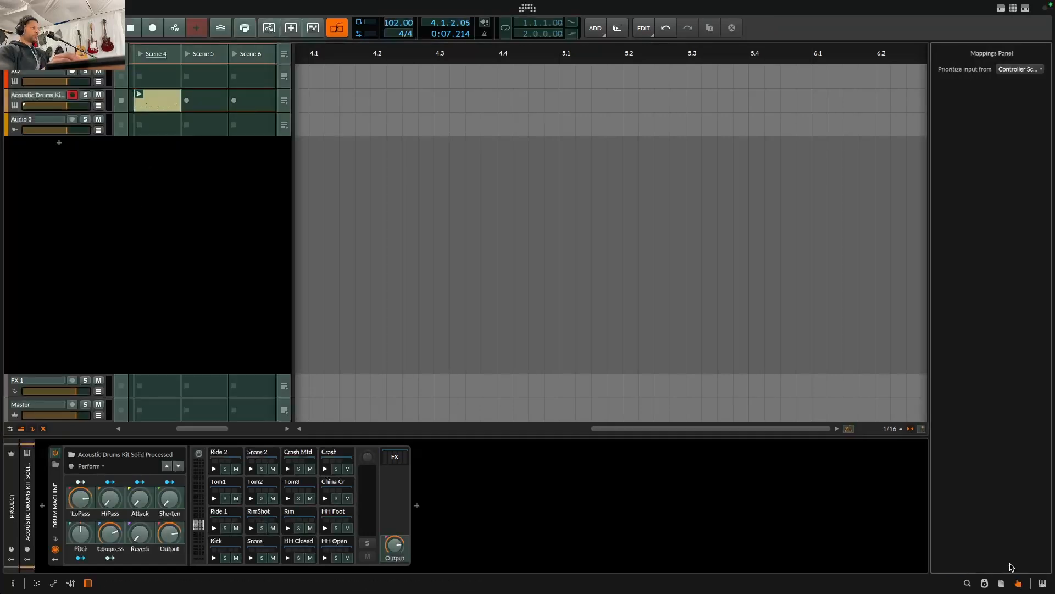
pyautogui.click(225, 559)
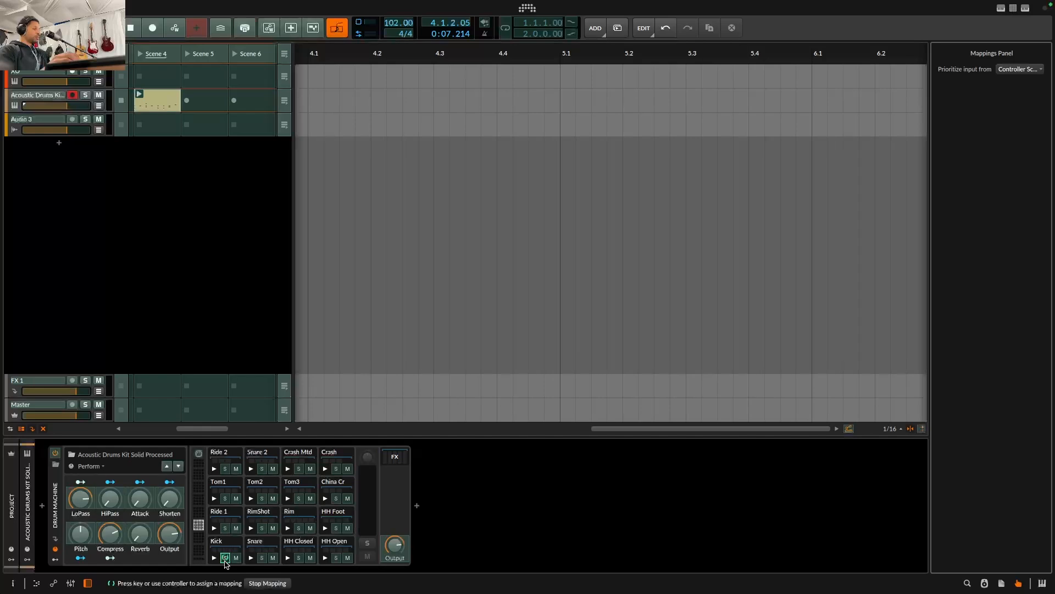
pyautogui.hotkey('shift', '1')
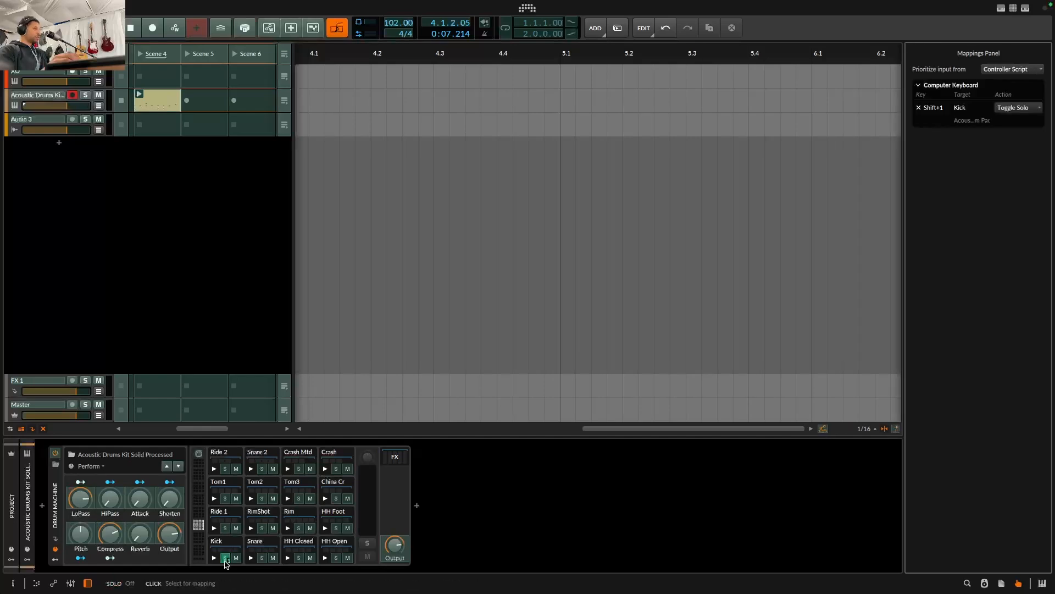
pyautogui.click(262, 558)
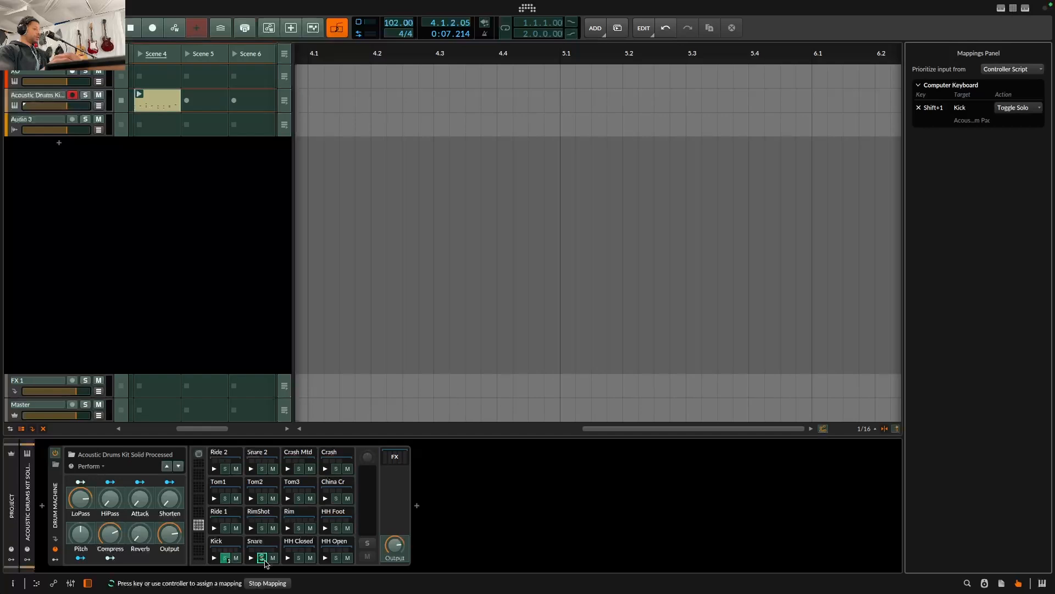
pyautogui.hotkey('shift', '2')
pyautogui.click(298, 558)
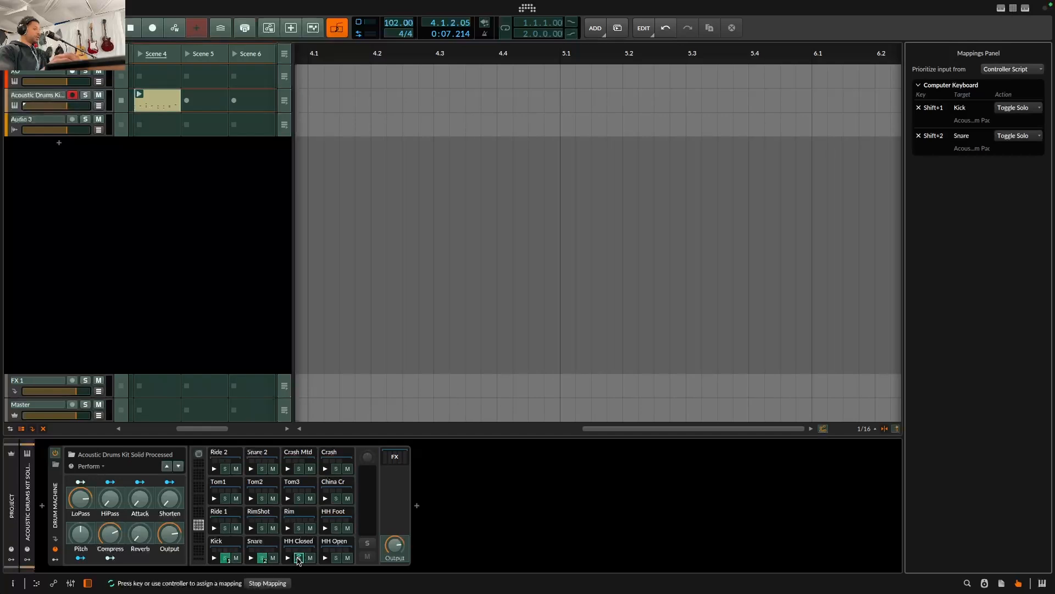
pyautogui.hotkey('shift', '3')
pyautogui.click(336, 558)
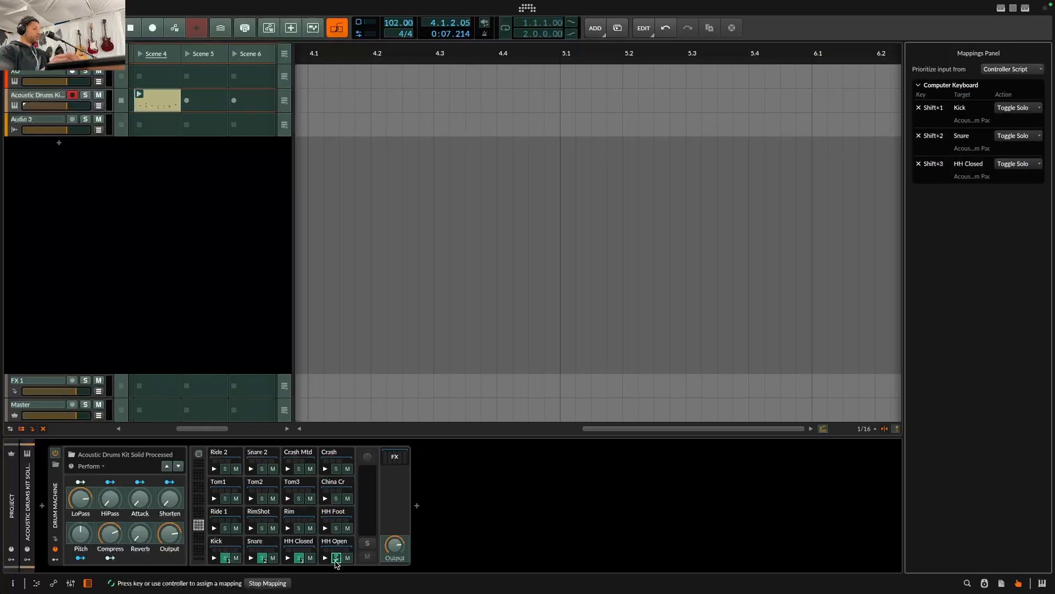
pyautogui.hotkey('shift', '4')
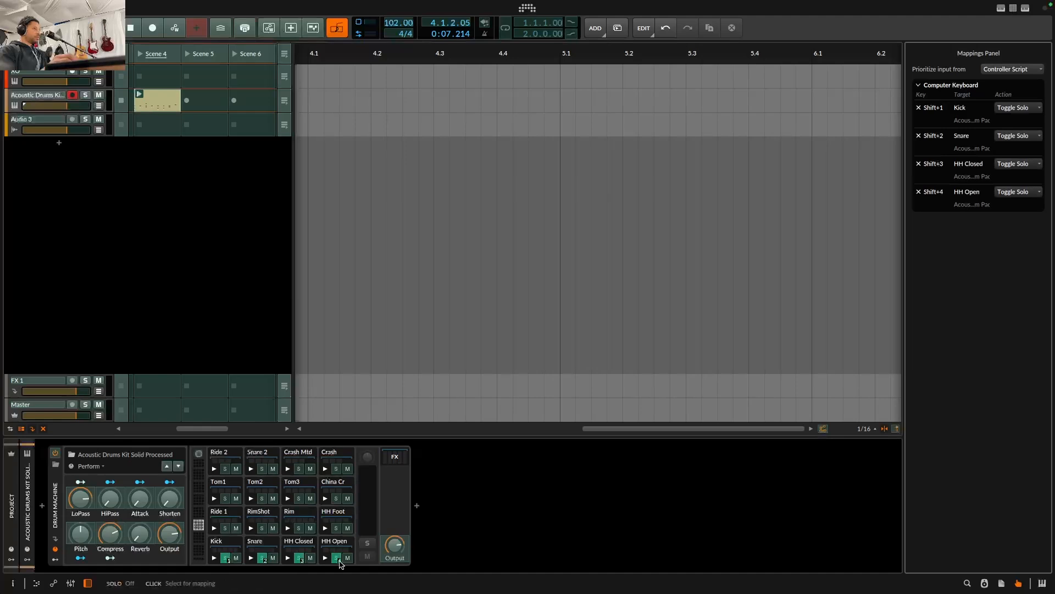
# Step: Map the pad solo toggles: Shift+5 for Ride 1, Shift+6 for both RimShot and Rim, and Shift+7 for HH Foot
pyautogui.click(225, 528)
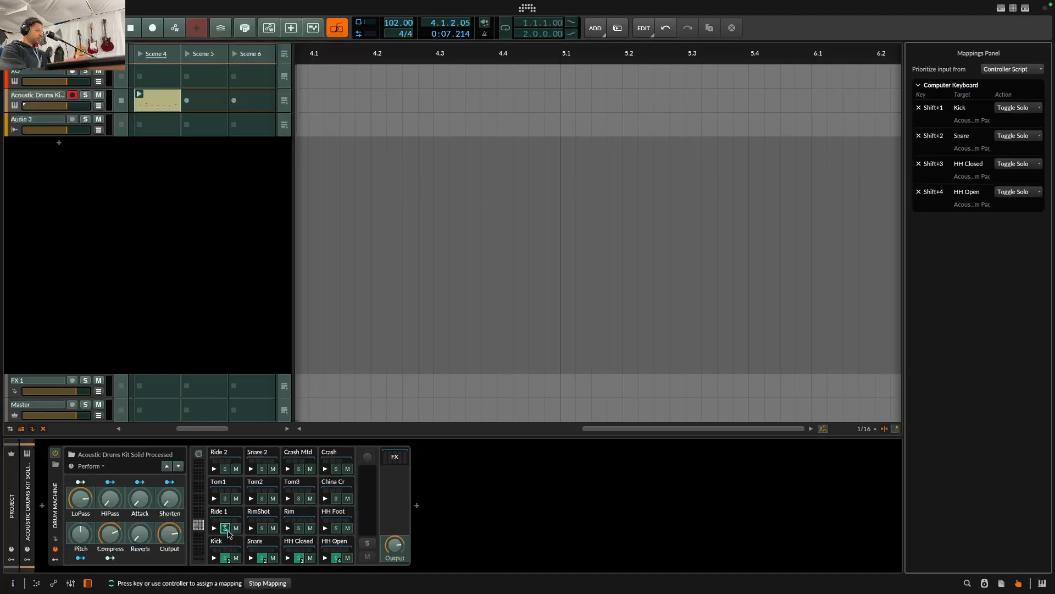
pyautogui.hotkey('shift', '5')
pyautogui.click(263, 528)
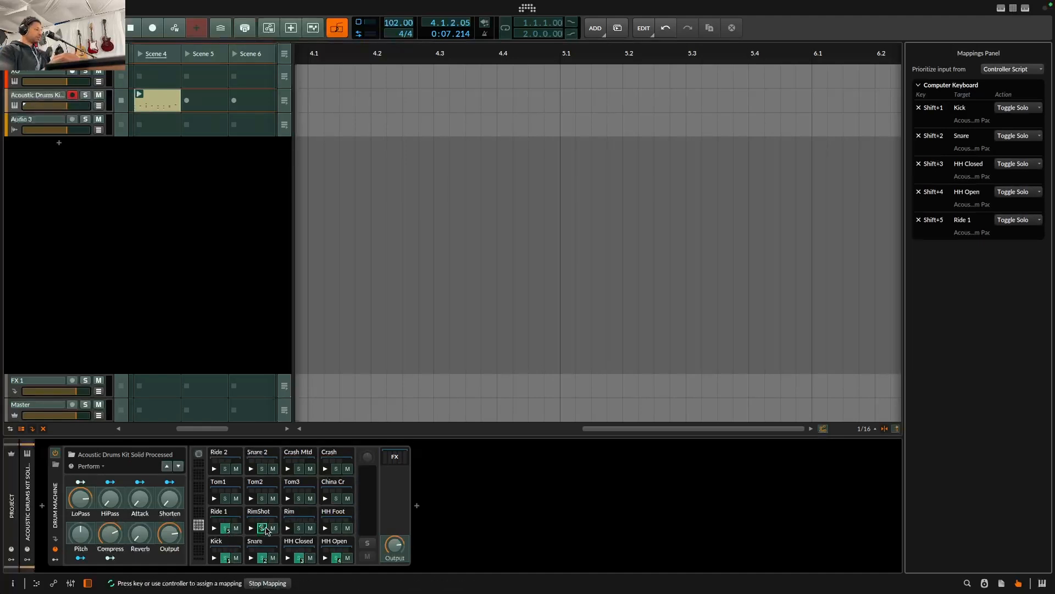
pyautogui.hotkey('shift', '6')
pyautogui.click(300, 529)
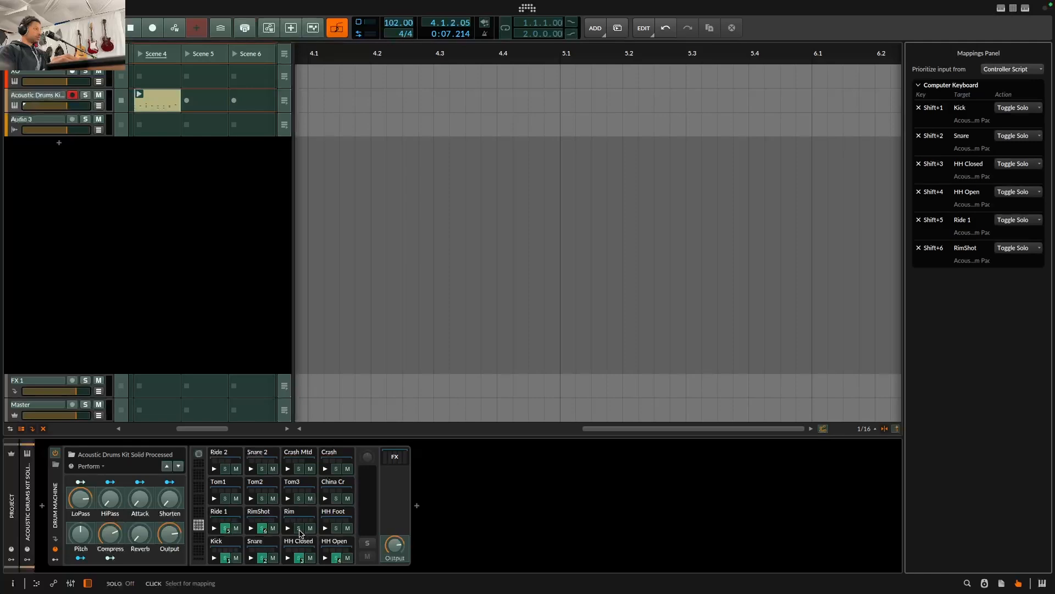
pyautogui.hotkey('shift', '6')
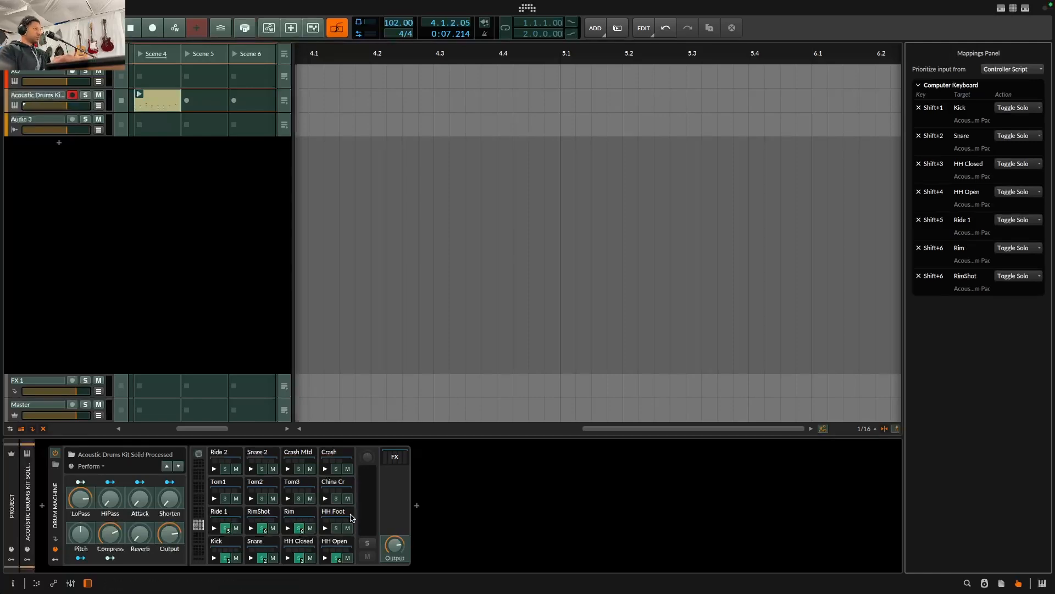
pyautogui.click(336, 529)
pyautogui.hotkey('shift', '7')
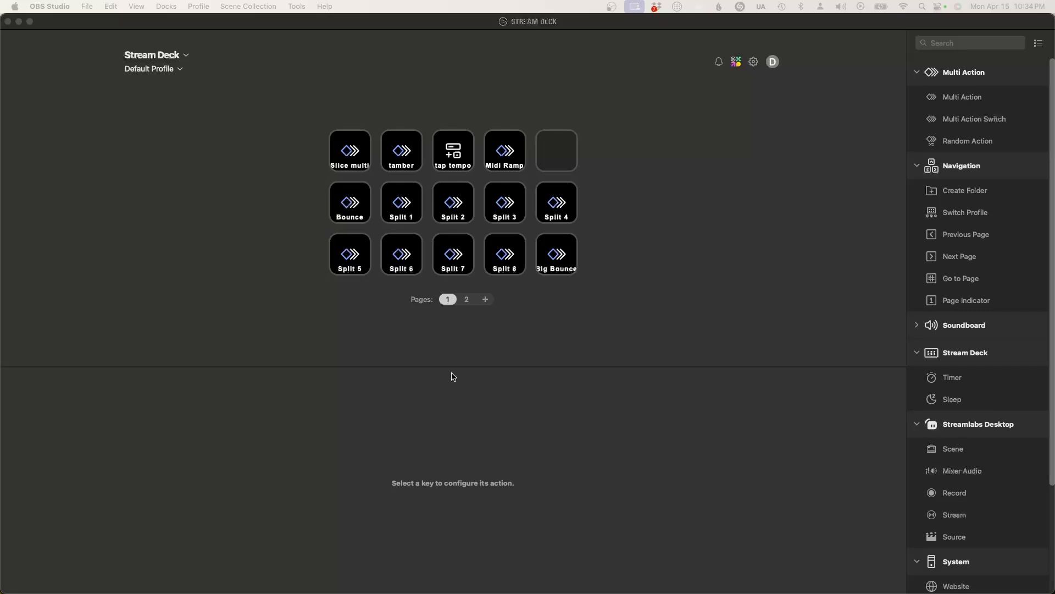
# Step: Switch to Stream Deck and examine the solo, bounce, enter, delay and unsolo actions inside the Split 1 multi action
pyautogui.doubleClick(408, 211)
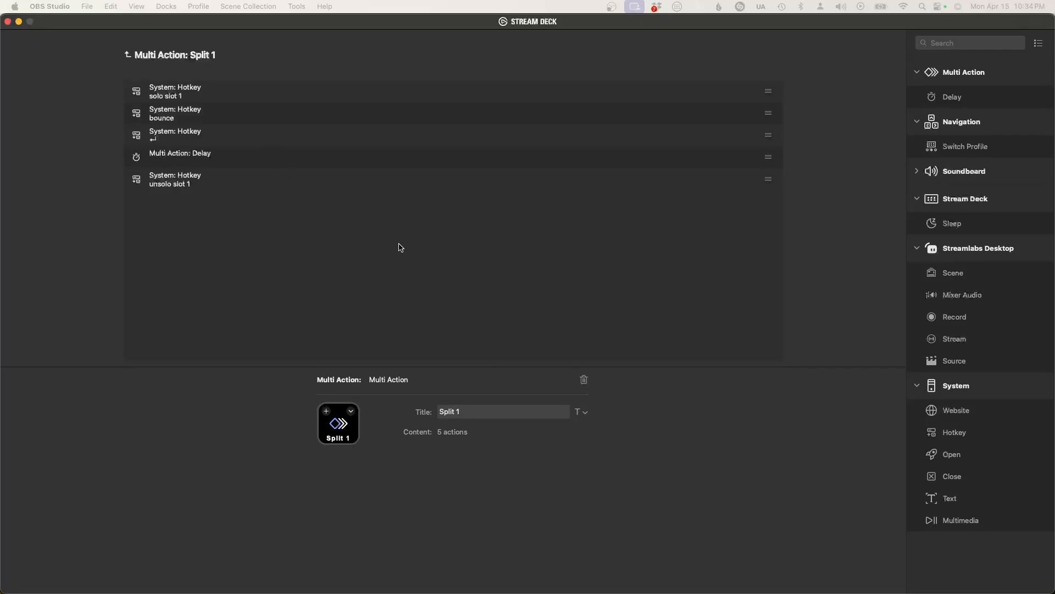
pyautogui.click(203, 158)
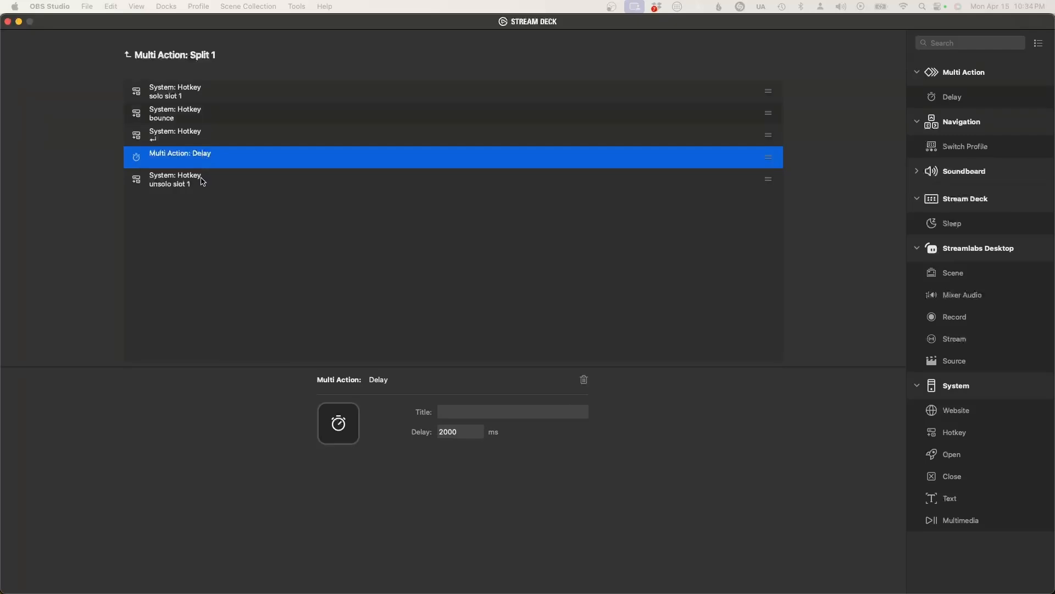
pyautogui.click(202, 182)
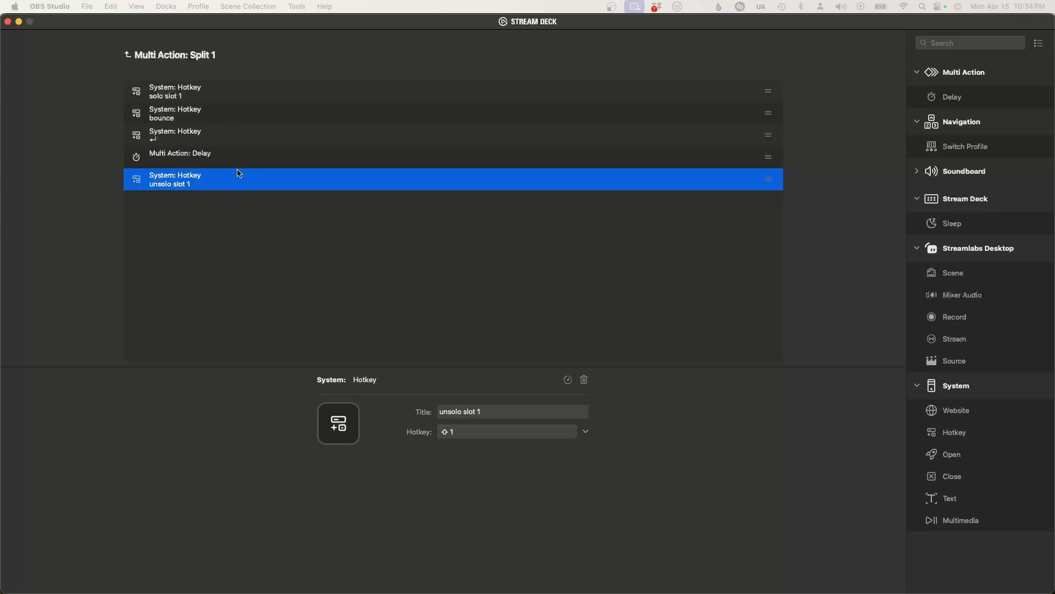
pyautogui.click(223, 93)
pyautogui.click(225, 111)
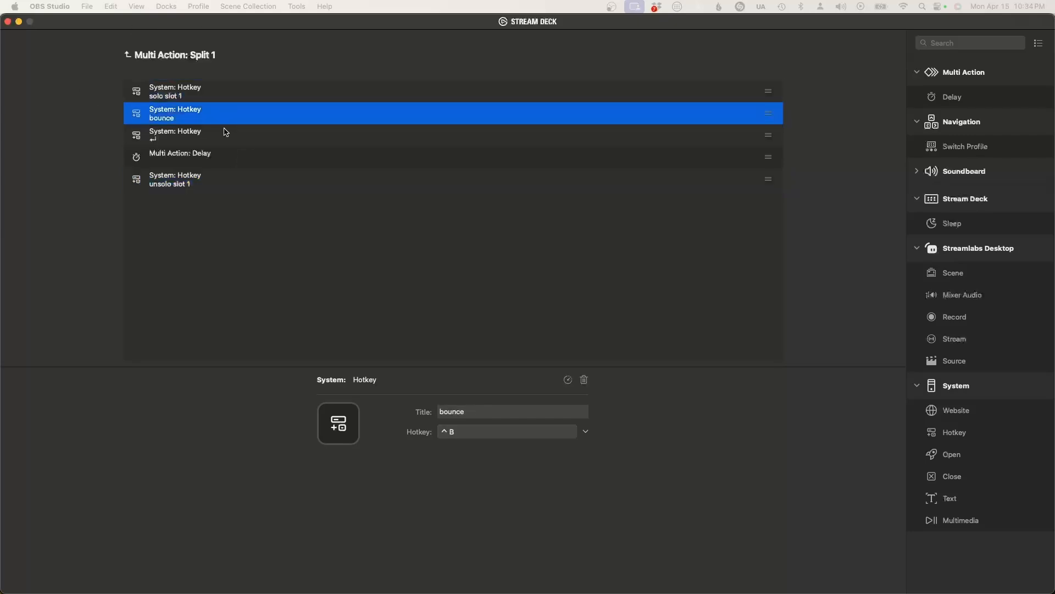
pyautogui.click(224, 142)
pyautogui.moveTo(221, 174); pyautogui.dragTo(207, 174)
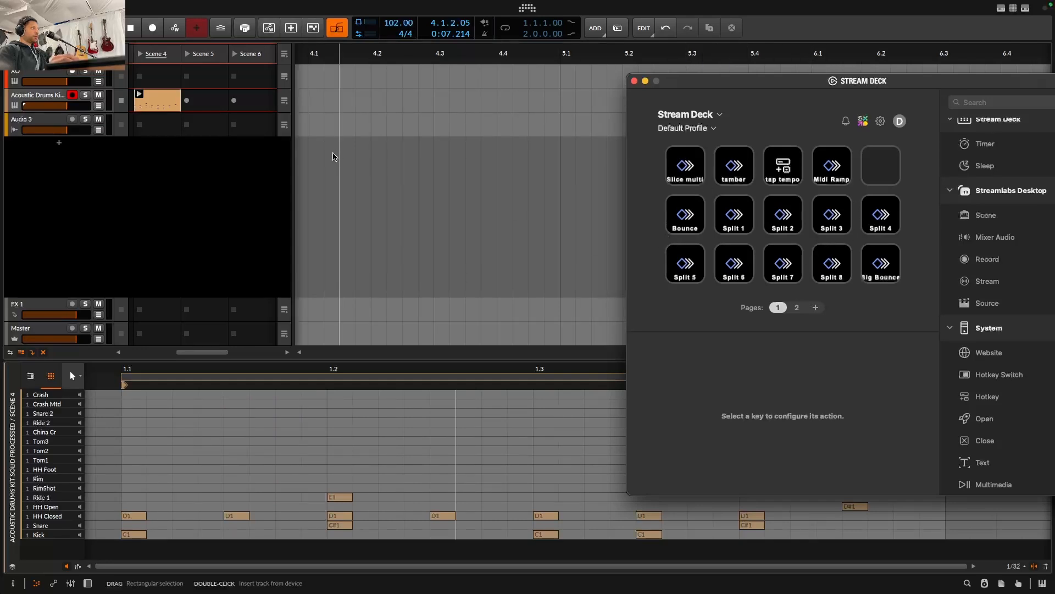
# Step: Show the Split 5 multi action's settings and place the Stream Deck window beside the Scene 4 drum clip
pyautogui.click(164, 102)
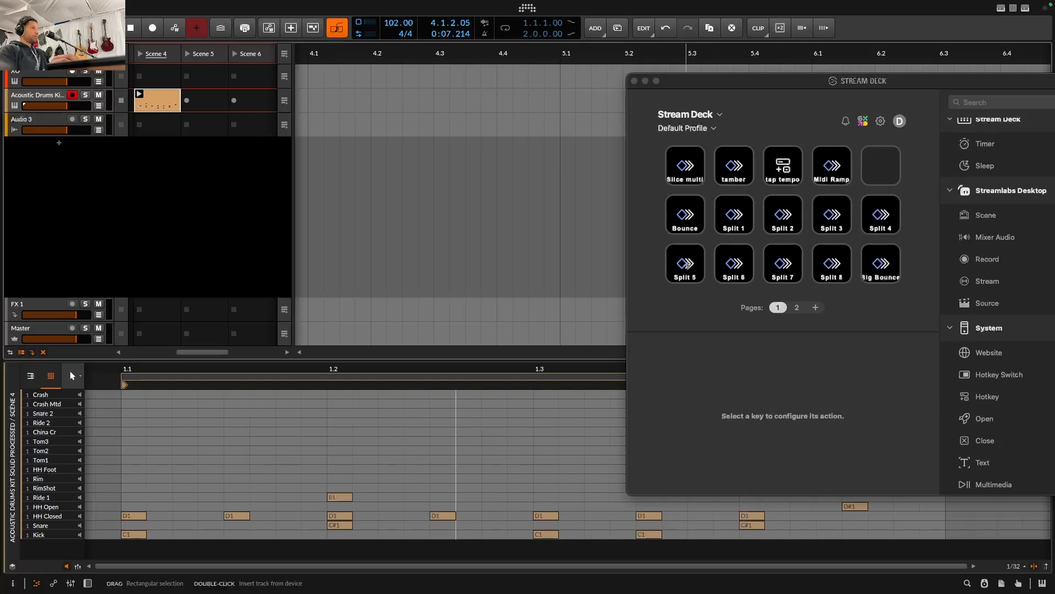
pyautogui.click(687, 265)
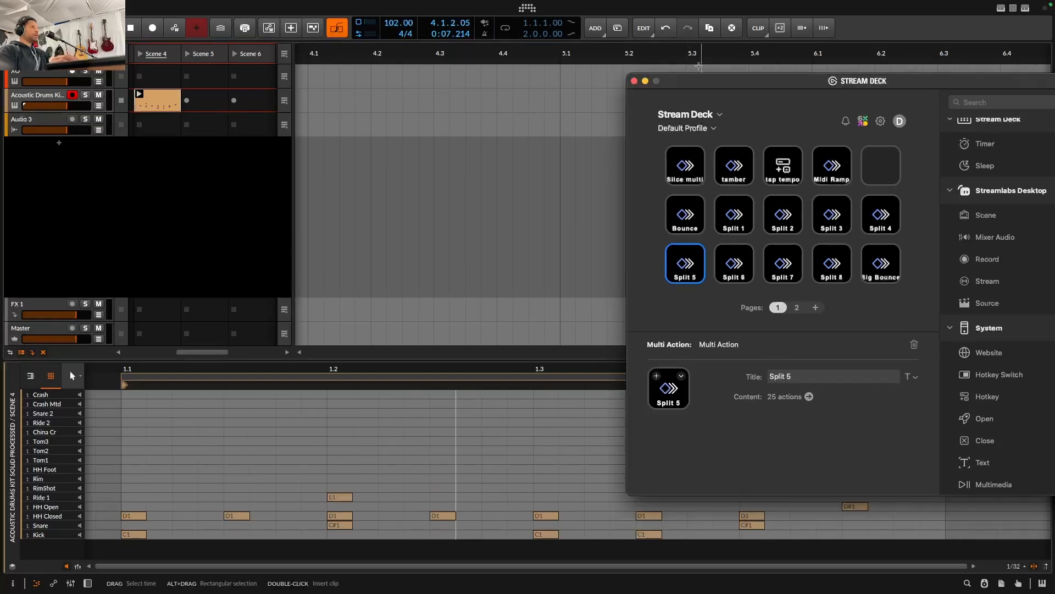
pyautogui.moveTo(697, 81); pyautogui.dragTo(1054, 206)
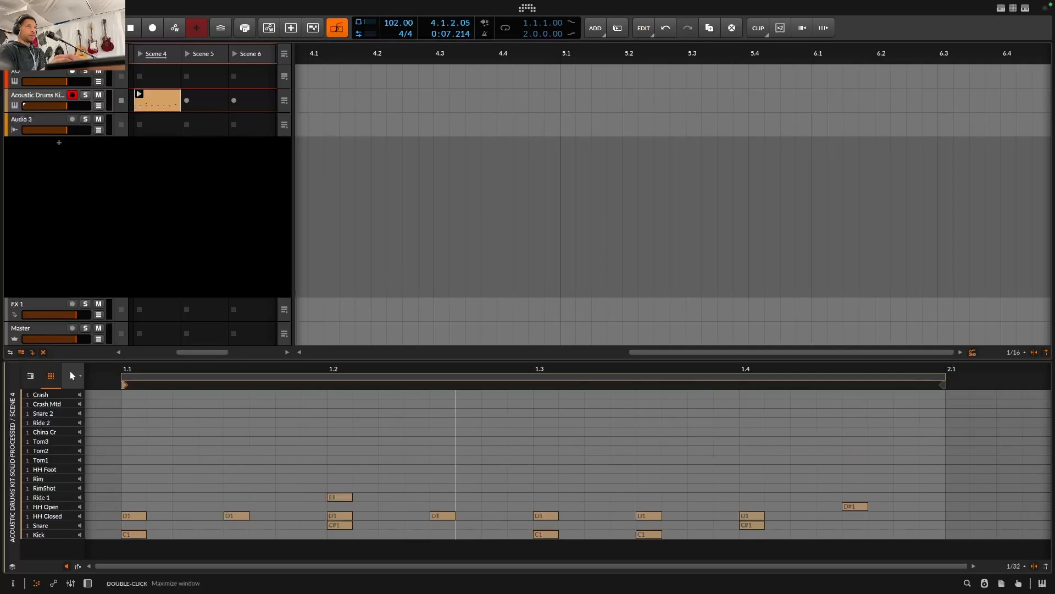
pyautogui.moveTo(1051, 77); pyautogui.dragTo(729, 60)
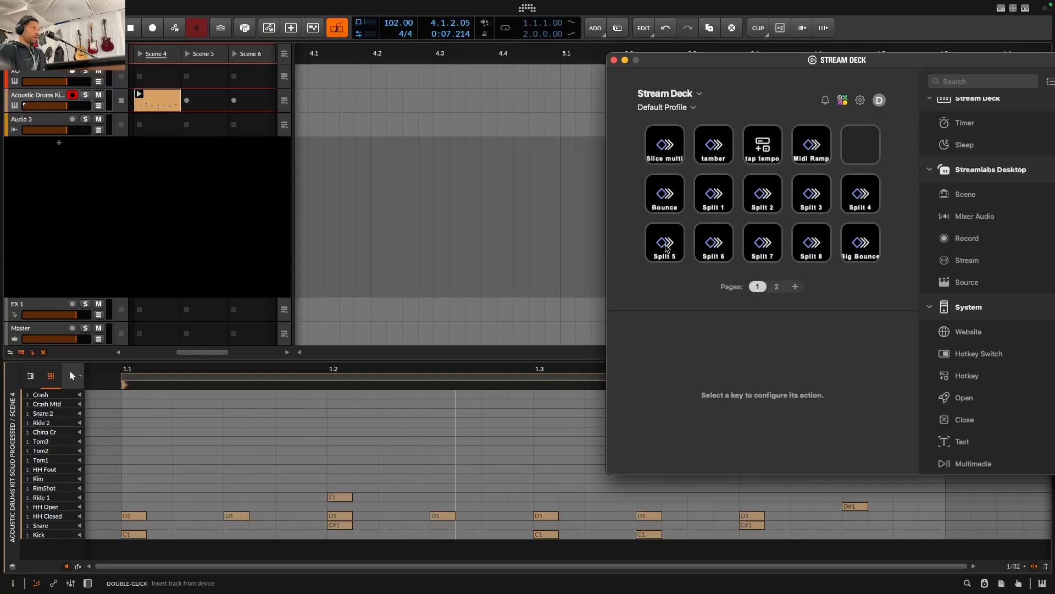
pyautogui.moveTo(696, 63); pyautogui.dragTo(698, 88)
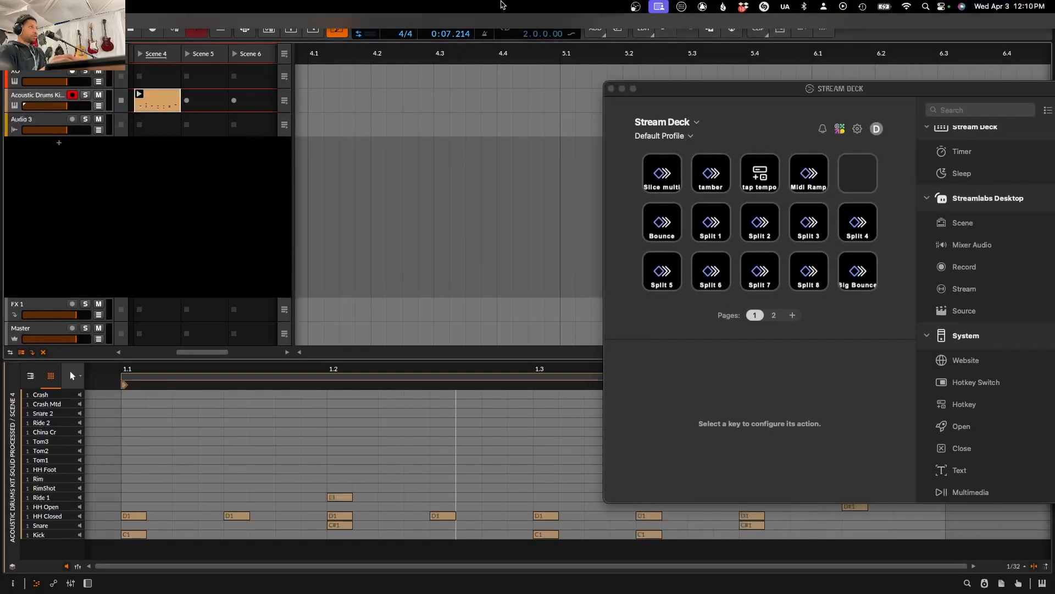
# Step: Bounce the Scene 4 drum clip five times with the Split 5 sequence, putting each soloed drum slot on its own audio track
pyautogui.click(162, 101)
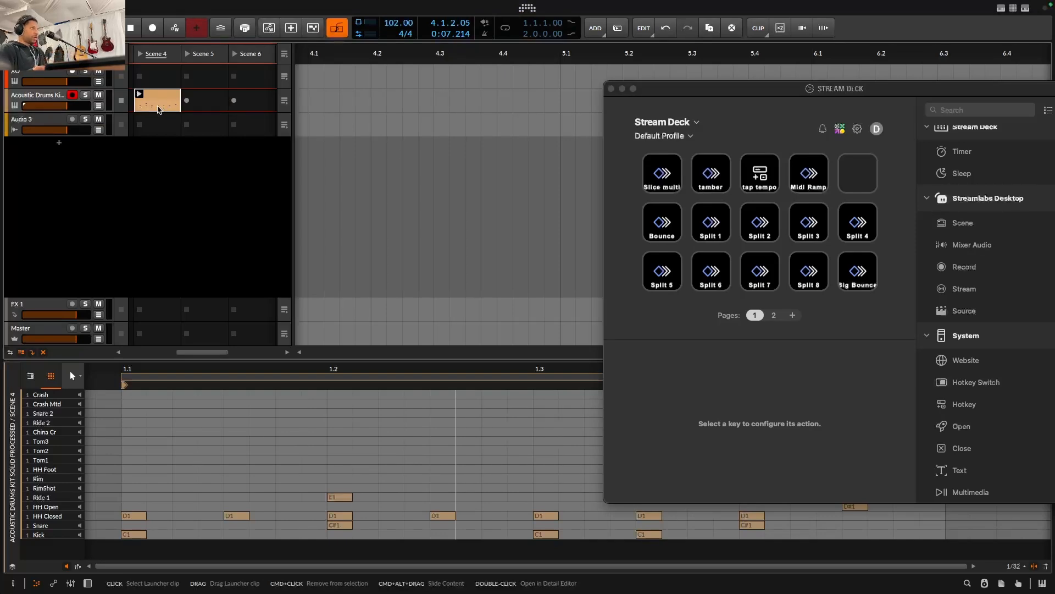
pyautogui.press('super+b')
pyautogui.press('Return')
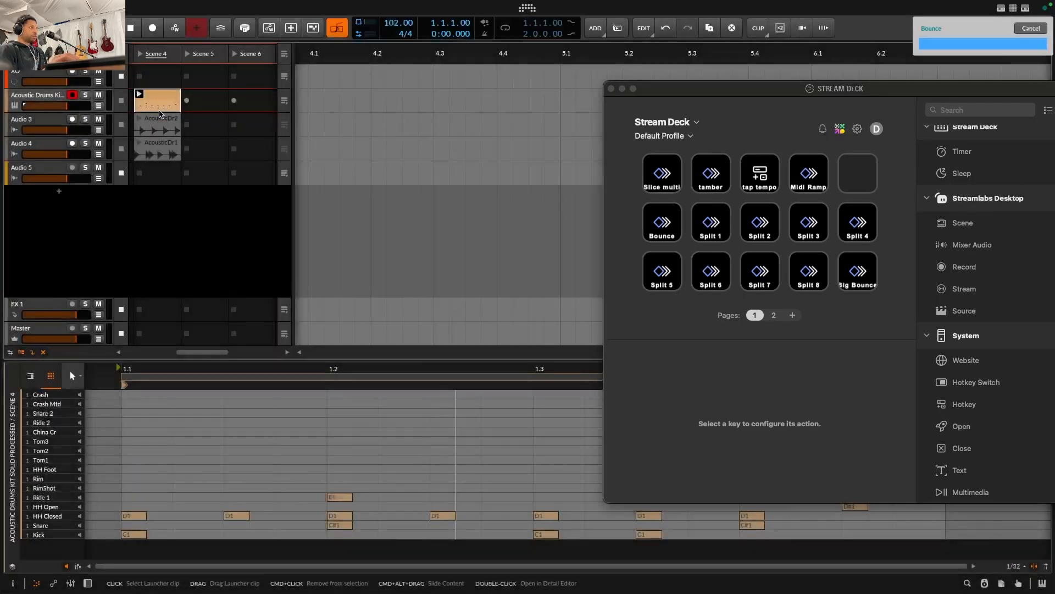
pyautogui.press('super+b')
pyautogui.press('Return')
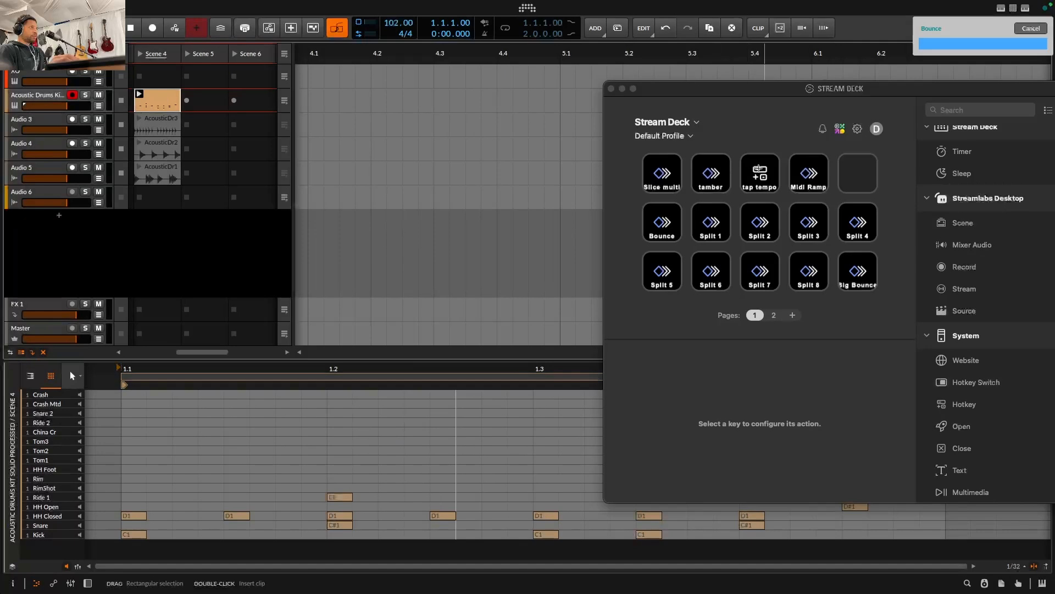
pyautogui.press('super+b')
pyautogui.press('Return')
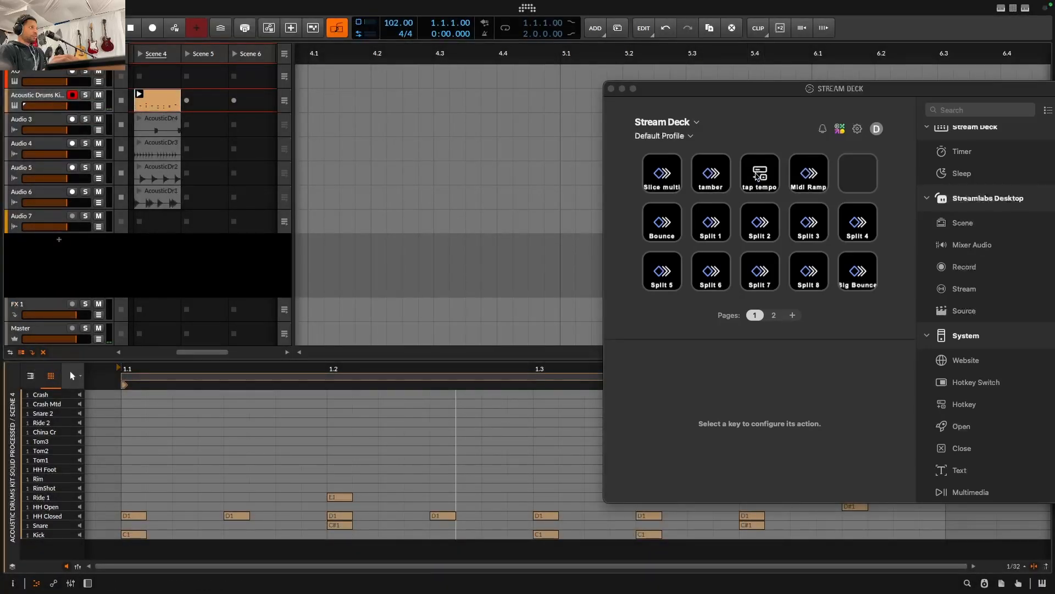
pyautogui.press('super+b')
pyautogui.press('Return')
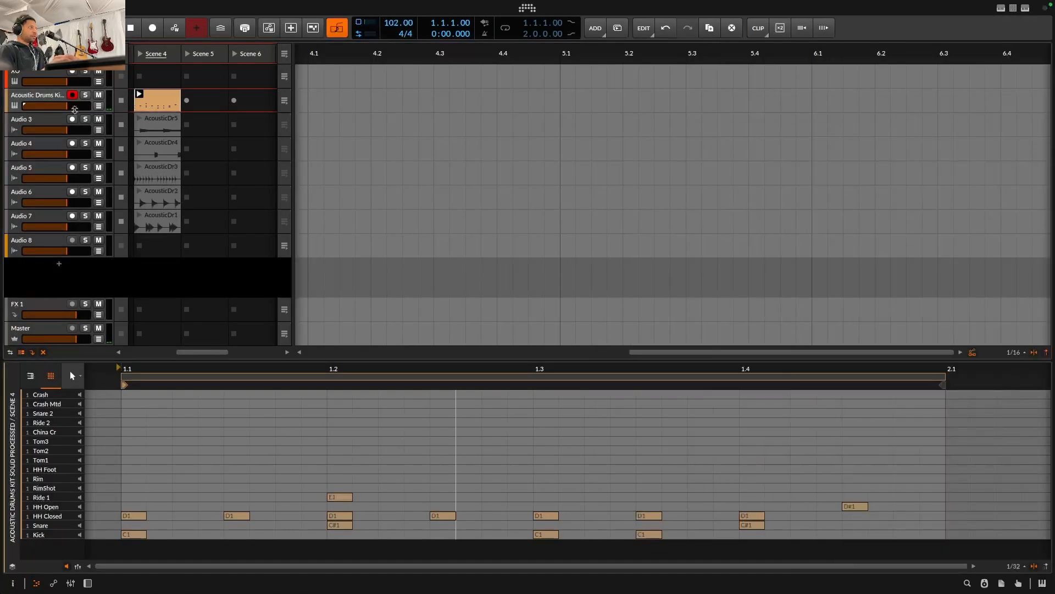
# Step: Mute the Acoustic Drums Kit track and launch Scene 4 to hear its bounced audio clips
pyautogui.click(99, 95)
pyautogui.click(141, 54)
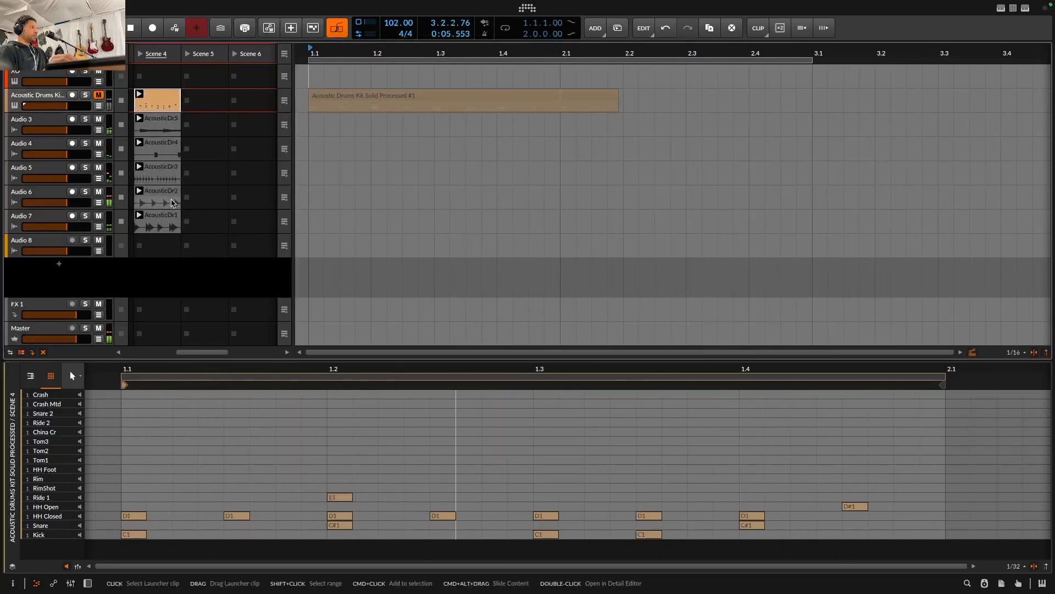
# Step: Undo the track mute and all five drum bounces, leaving only the original Scene 4 drum clip
pyautogui.press('super+z')
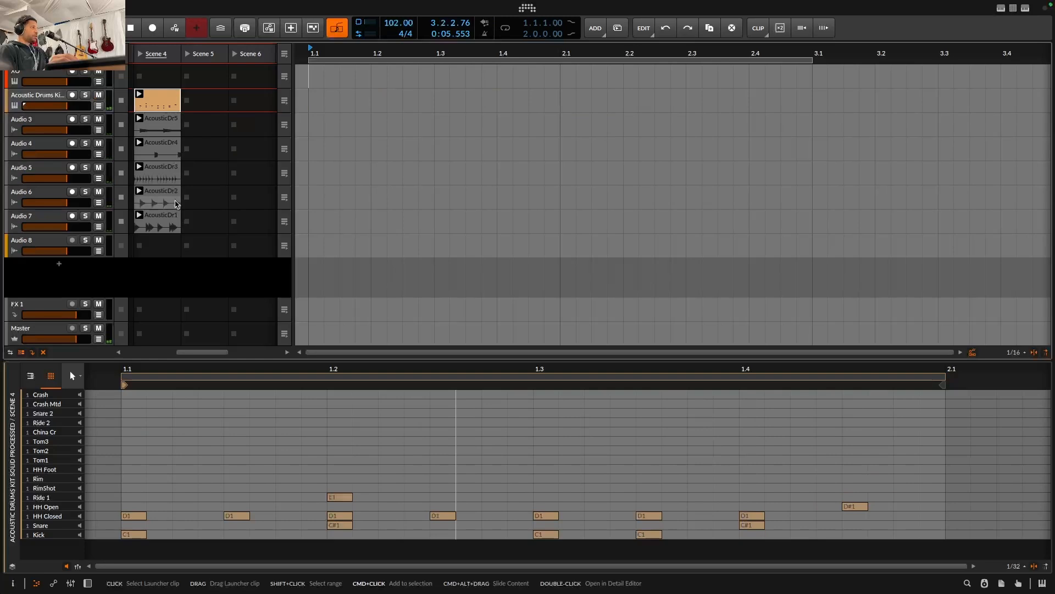
pyautogui.press('super+z')
pyautogui.press('super+z')
pyautogui.press('super+z')
pyautogui.press('super+z')
pyautogui.press('super+z')
pyautogui.press('super+z')
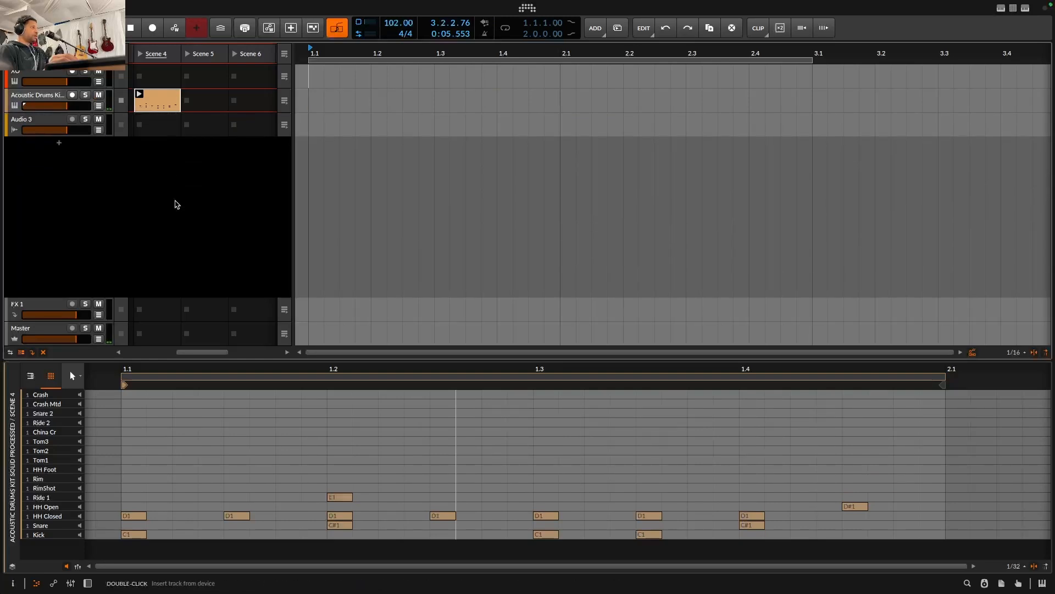
# Step: Show the drum machine's device chain and lower its LoPass macro while playing the Scene 4 clip
pyautogui.press('d')
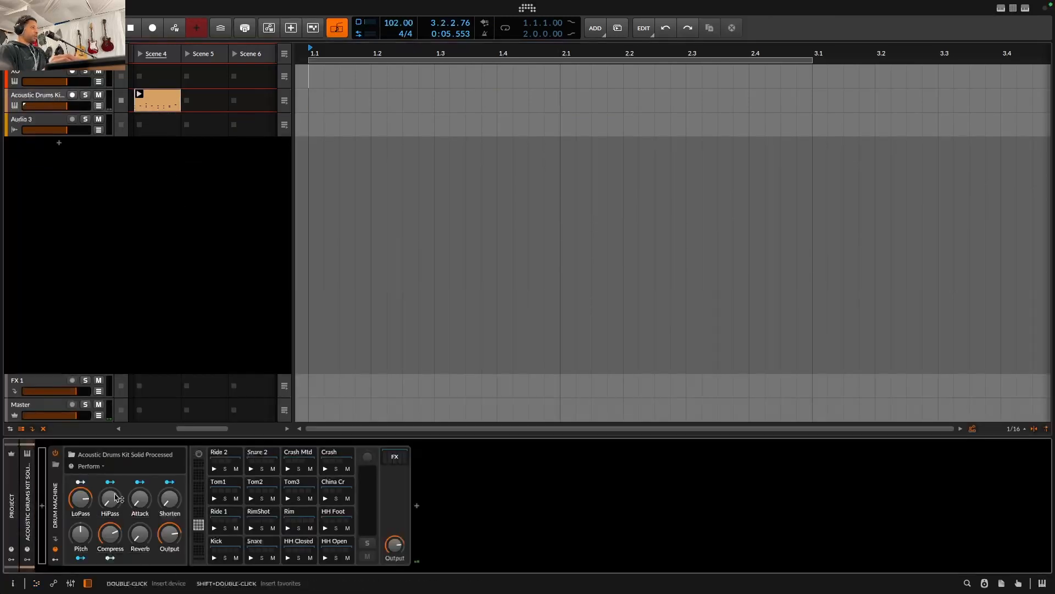
pyautogui.press('space')
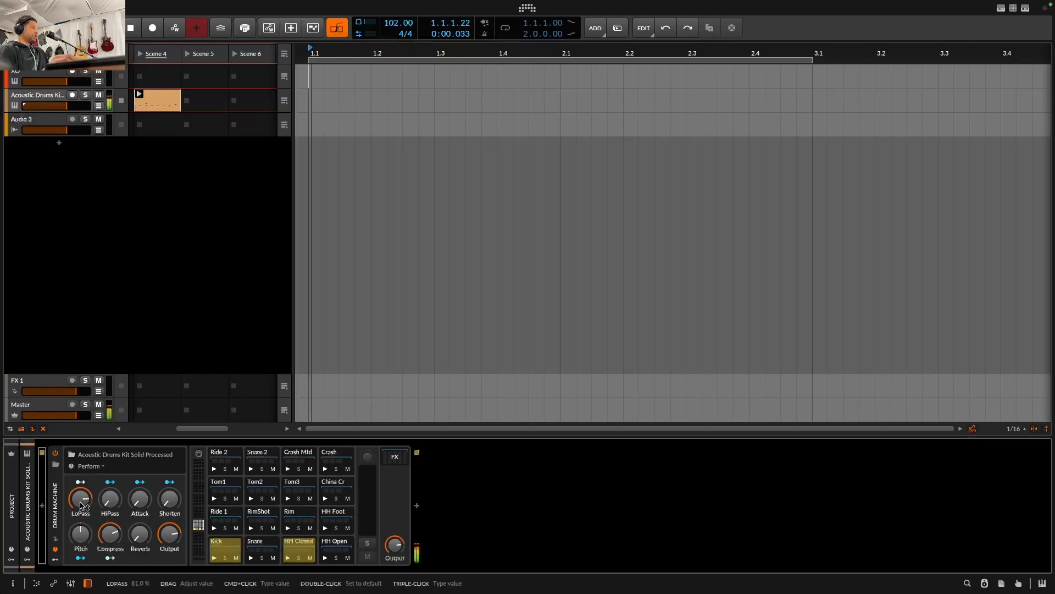
pyautogui.press('space')
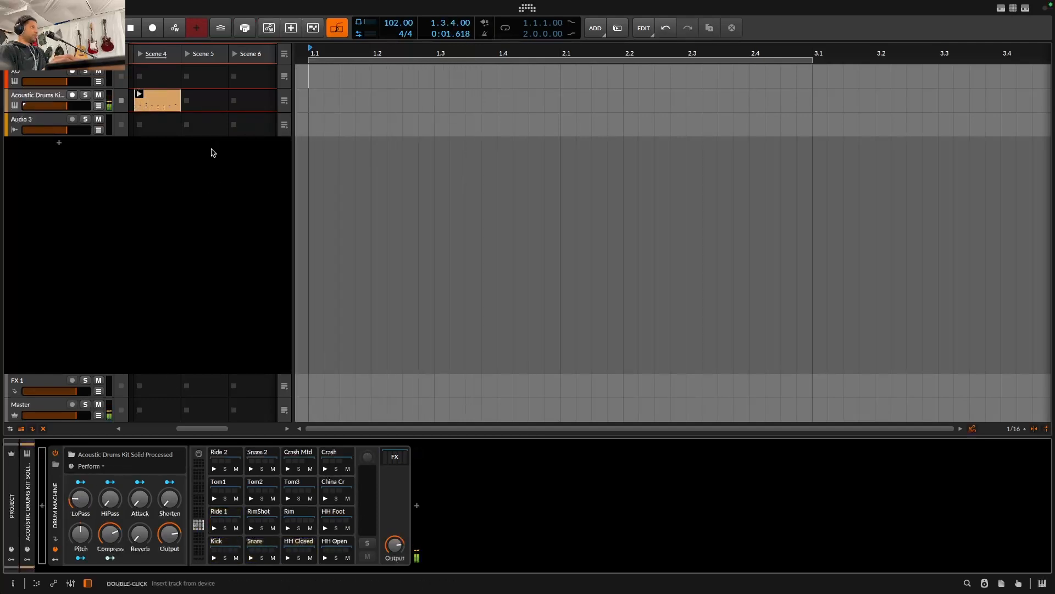
# Step: Bounce the Scene 4 drum clip five times with a different drum slot soloed each time, using the Pre-Fader source at 24-bit with Dither
pyautogui.click(156, 101)
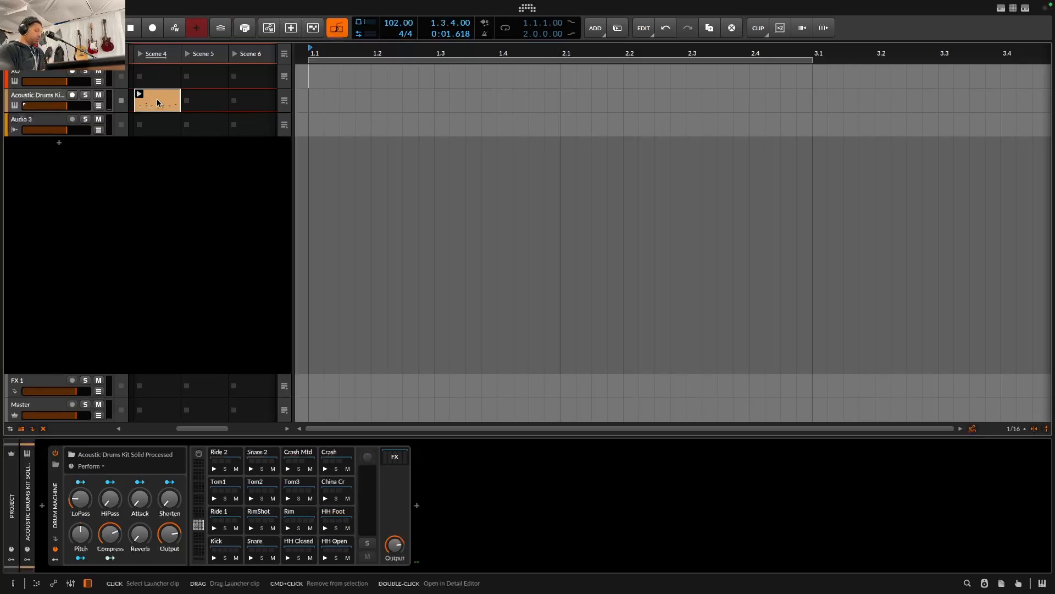
pyautogui.press('super+b')
pyautogui.press('Return')
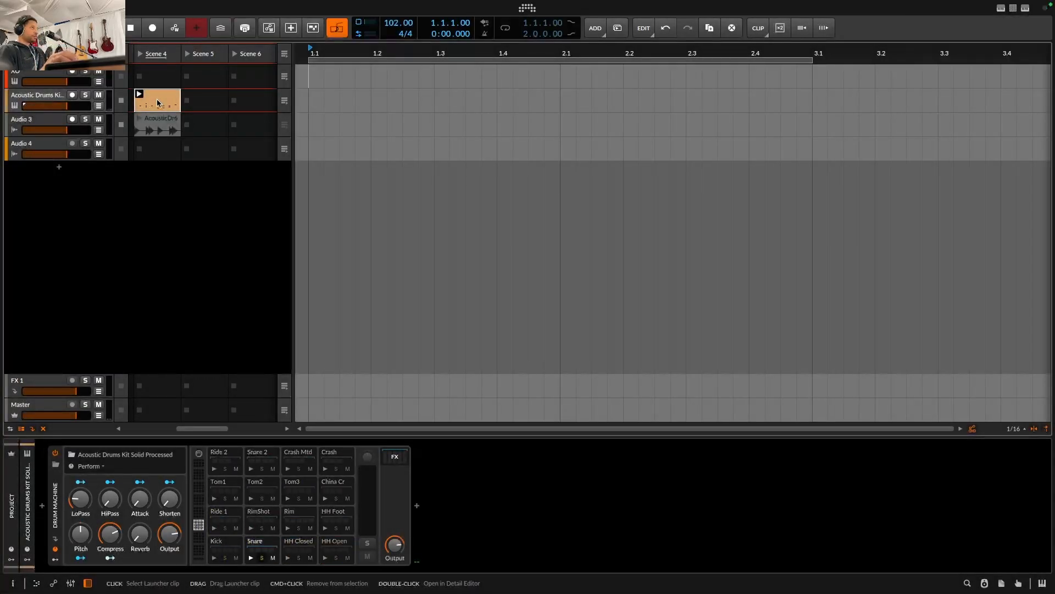
pyautogui.press('super+b')
pyautogui.press('Return')
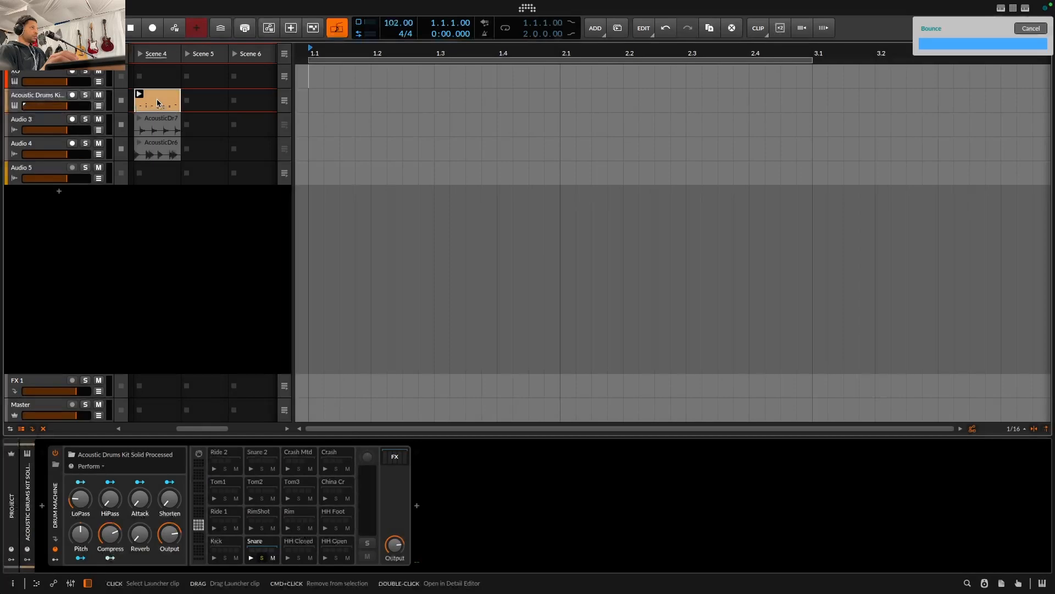
pyautogui.press('super+b')
pyautogui.press('Return')
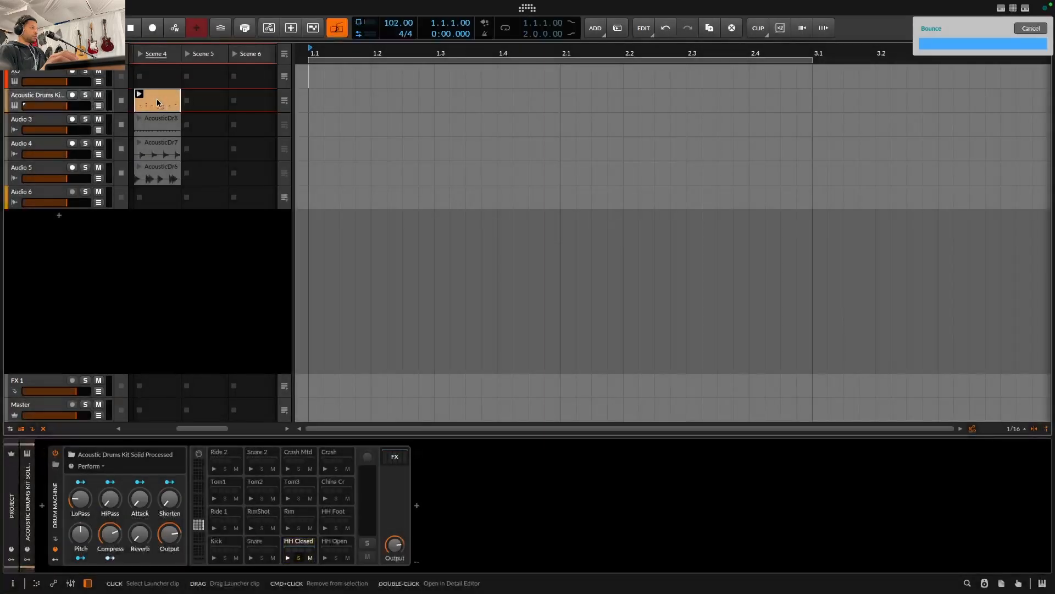
pyautogui.press('super+b')
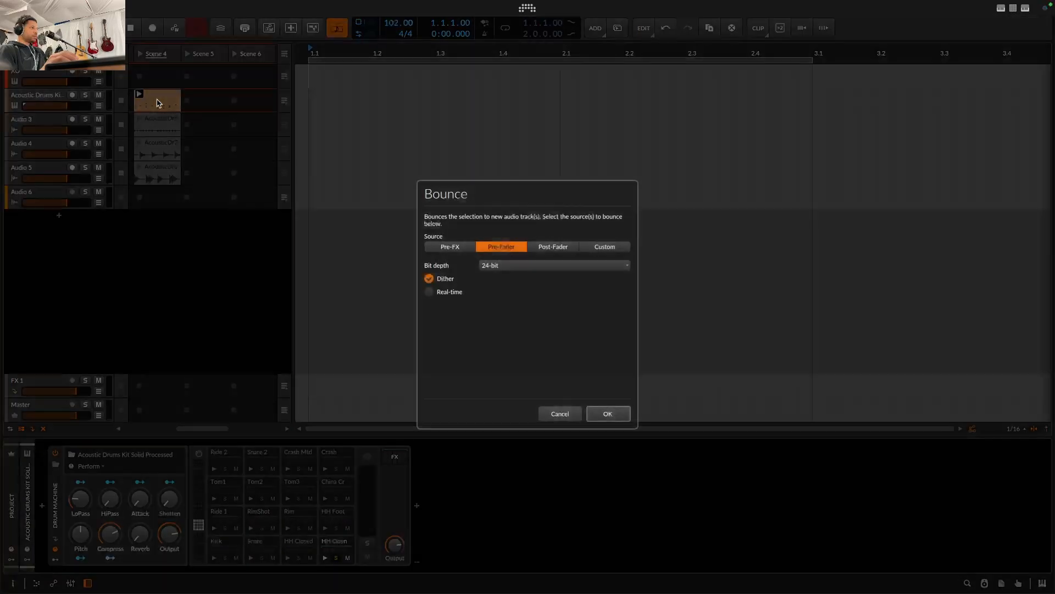
pyautogui.press('Return')
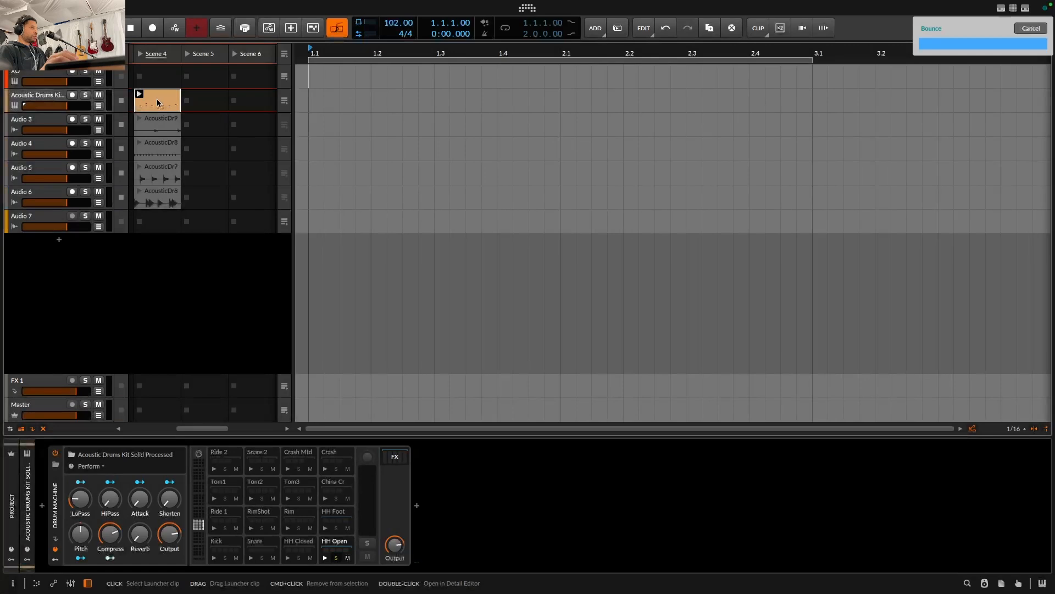
pyautogui.press('super+b')
pyautogui.press('Return')
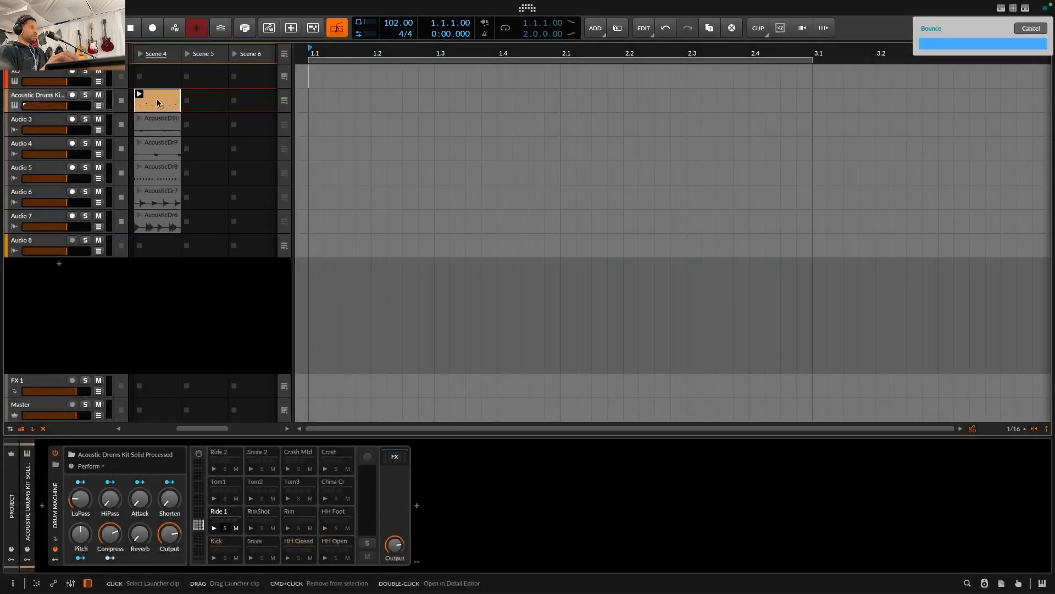
# Step: Mute the Acoustic Drums Kit track and play the filtered Scene 4 bounces, with the drum machine's LoPass macro turned up
pyautogui.press('m')
pyautogui.click(147, 57)
pyautogui.click(141, 55)
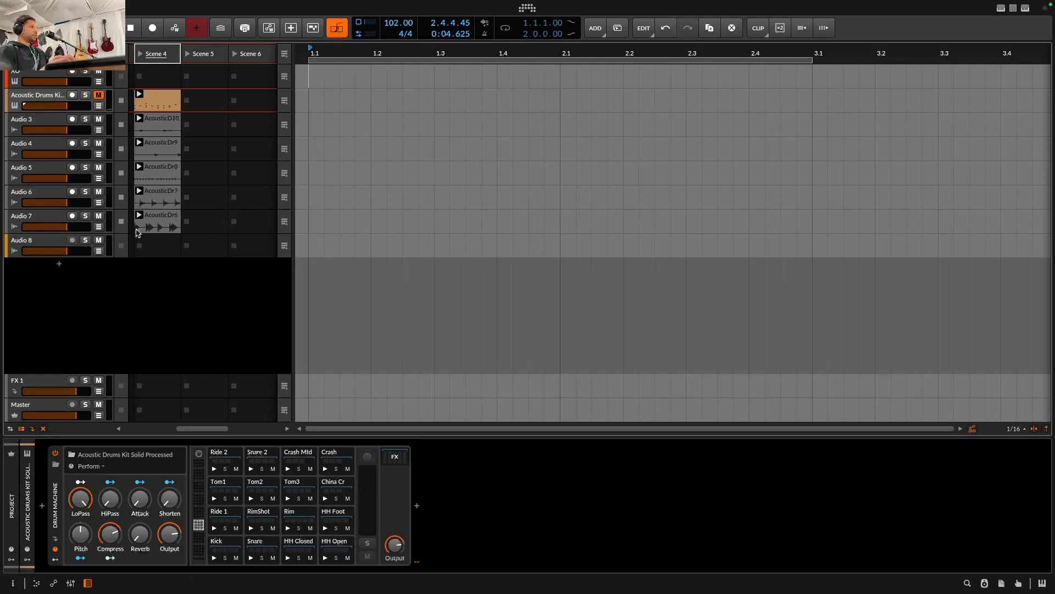
# Step: Undo the LoPass change, the track mute and the five filtered bounces
pyautogui.hotkey('ctrl', 'z')
pyautogui.hotkey('ctrl', 'z')
pyautogui.hotkey('ctrl', 'z')
pyautogui.hotkey('ctrl', 'z')
pyautogui.hotkey('ctrl', 'z')
pyautogui.hotkey('ctrl', 'z')
pyautogui.hotkey('ctrl', 'z')
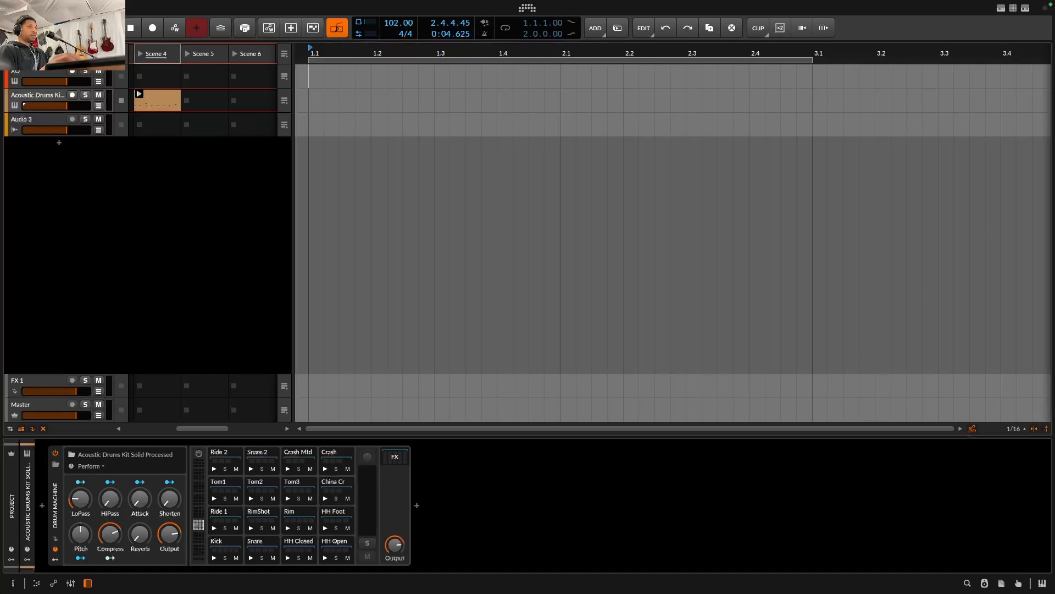
# Step: Bring the Stream Deck window into view to examine its Split and Big Bounce keys, and move it back off screen
pyautogui.moveTo(1054, 99); pyautogui.dragTo(818, 116)
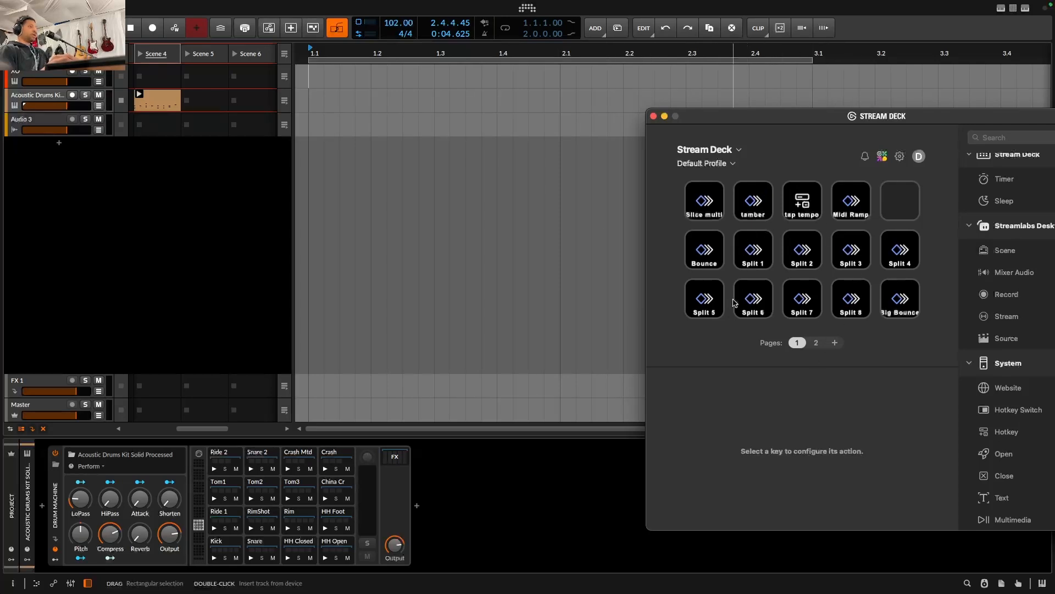
pyautogui.moveTo(746, 121); pyautogui.dragTo(1054, 154)
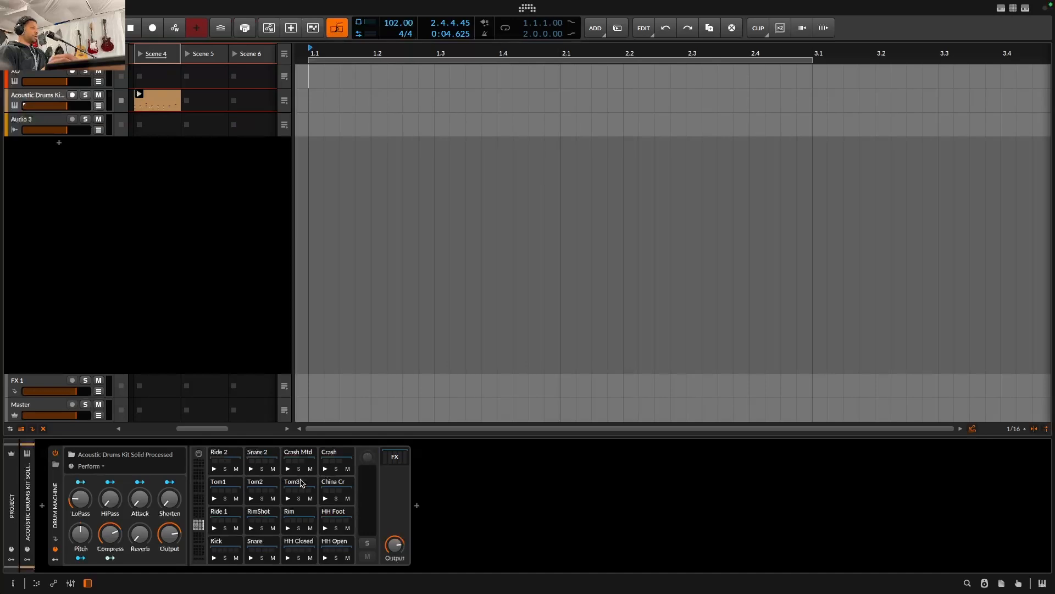
# Step: Restore the XO track's bounced audio clips on their separate tracks in Scene 4
pyautogui.hotkey('ctrl', 'shift', 'z')
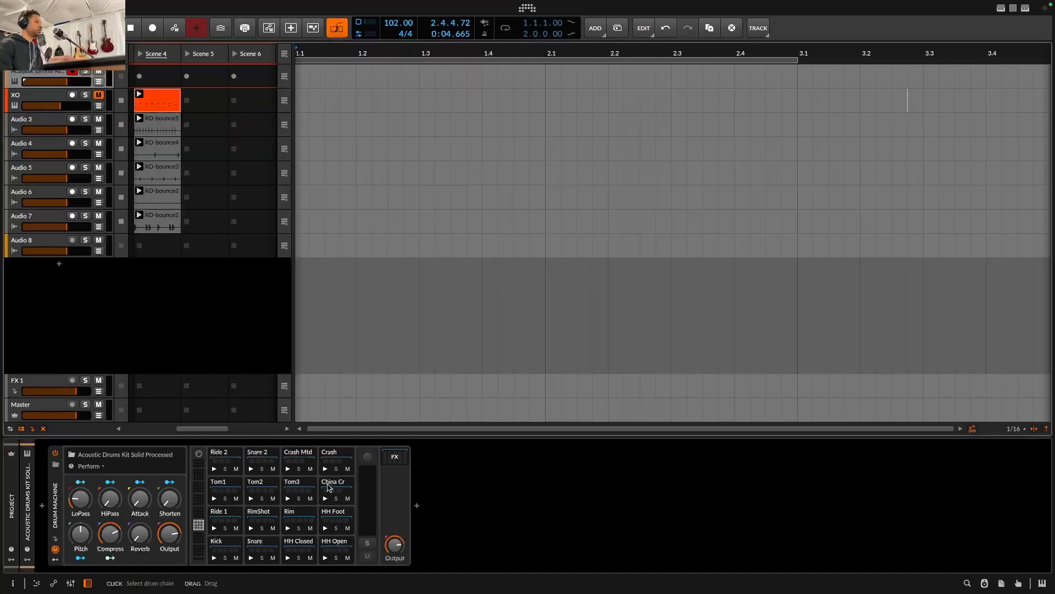